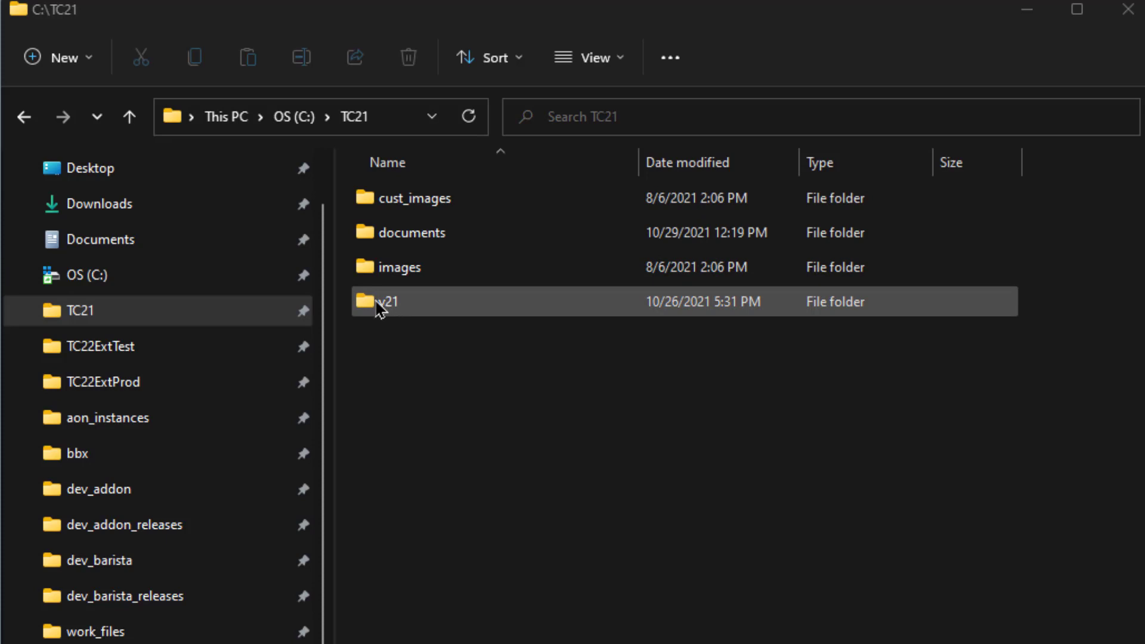
- Open C:\TC21\v21\v2103 in File Explorer to show its aon, barista and supp folders
{"action": "double_click", "coordinate": [378, 304]}
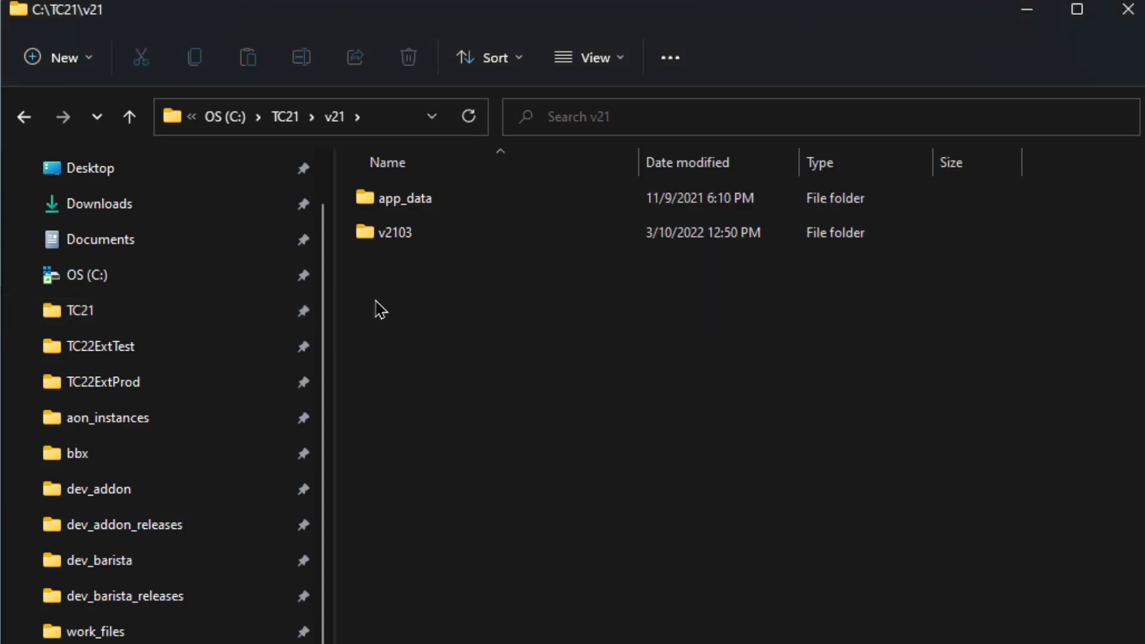
{"action": "double_click", "coordinate": [367, 234]}
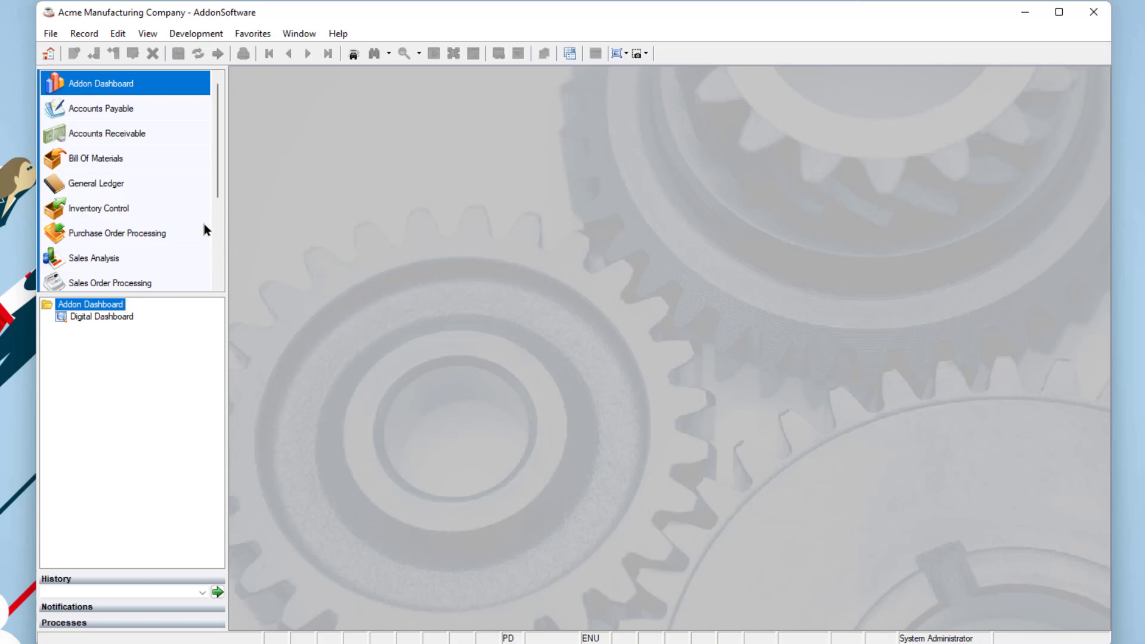
- Launch packager_extractor\aon_packagerextractor.bbj through Barista Utilities' Launch Custom Program
{"action": "scroll", "coordinate": [204, 230], "scroll_direction": "down", "scroll_amount": 2}
{"action": "left_click", "coordinate": [78, 256]}
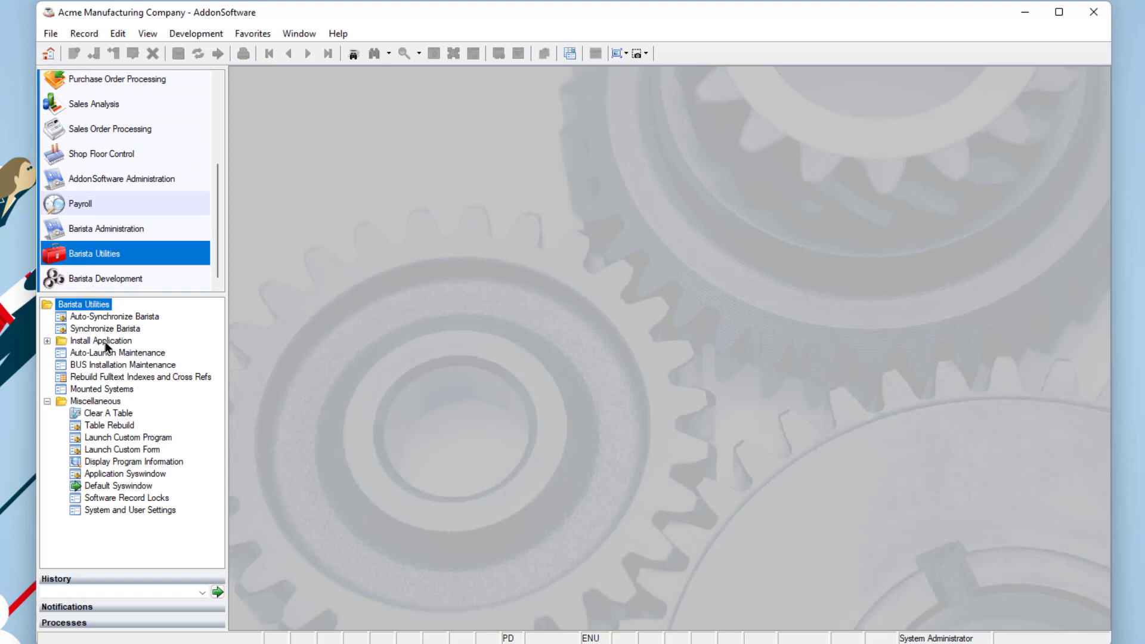
{"action": "double_click", "coordinate": [108, 439]}
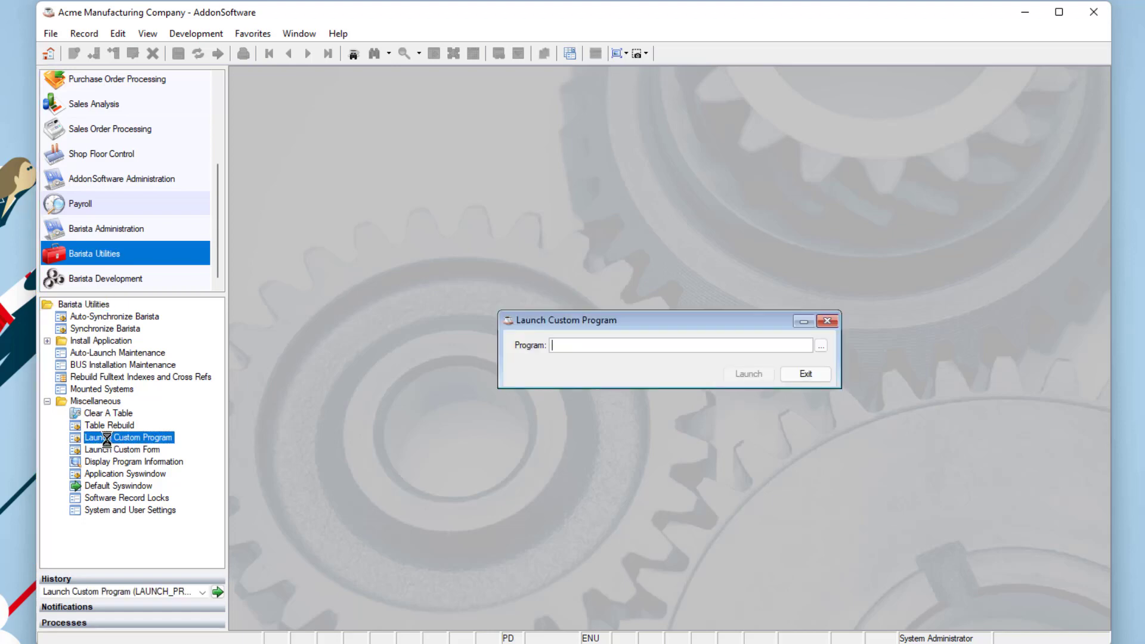
{"action": "left_click", "coordinate": [822, 345]}
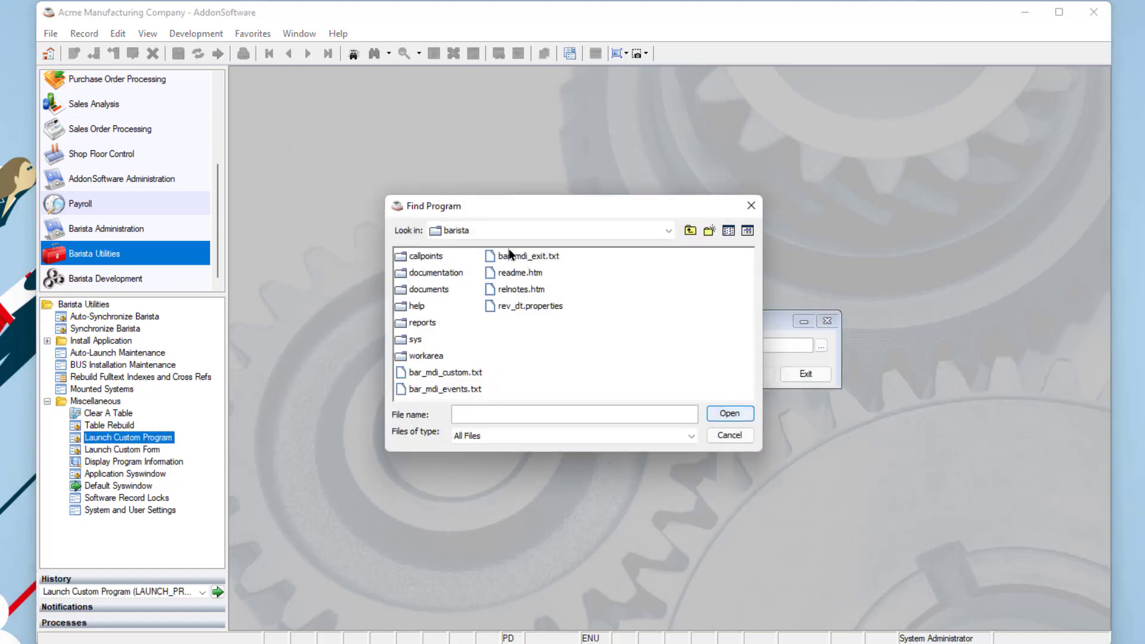
{"action": "left_click", "coordinate": [489, 231]}
{"action": "left_click", "coordinate": [477, 245]}
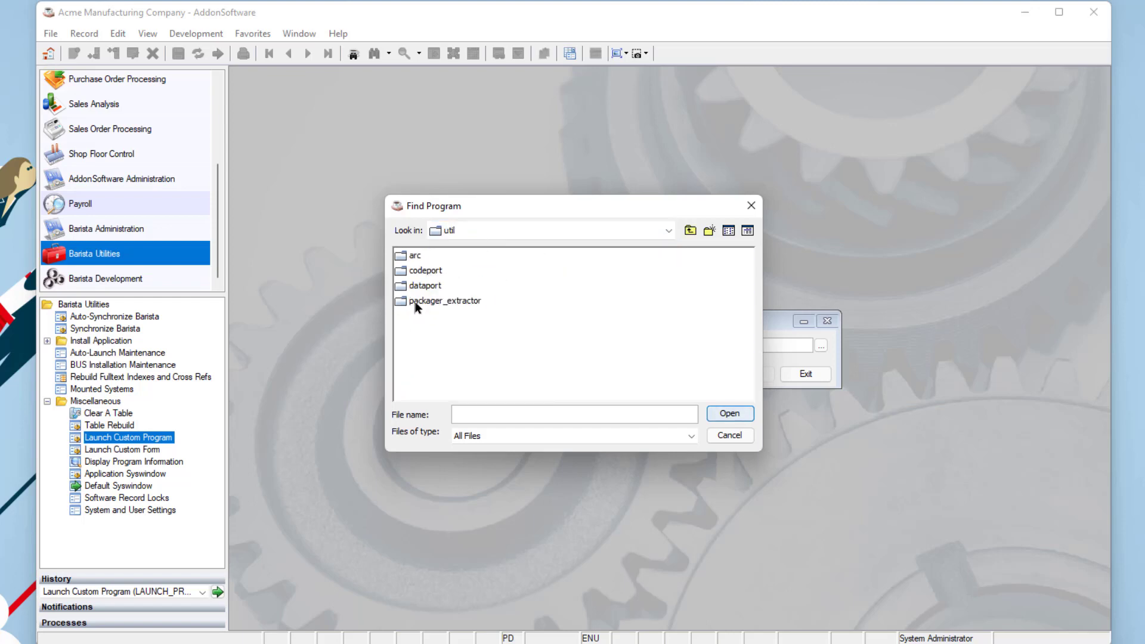
{"action": "double_click", "coordinate": [416, 303]}
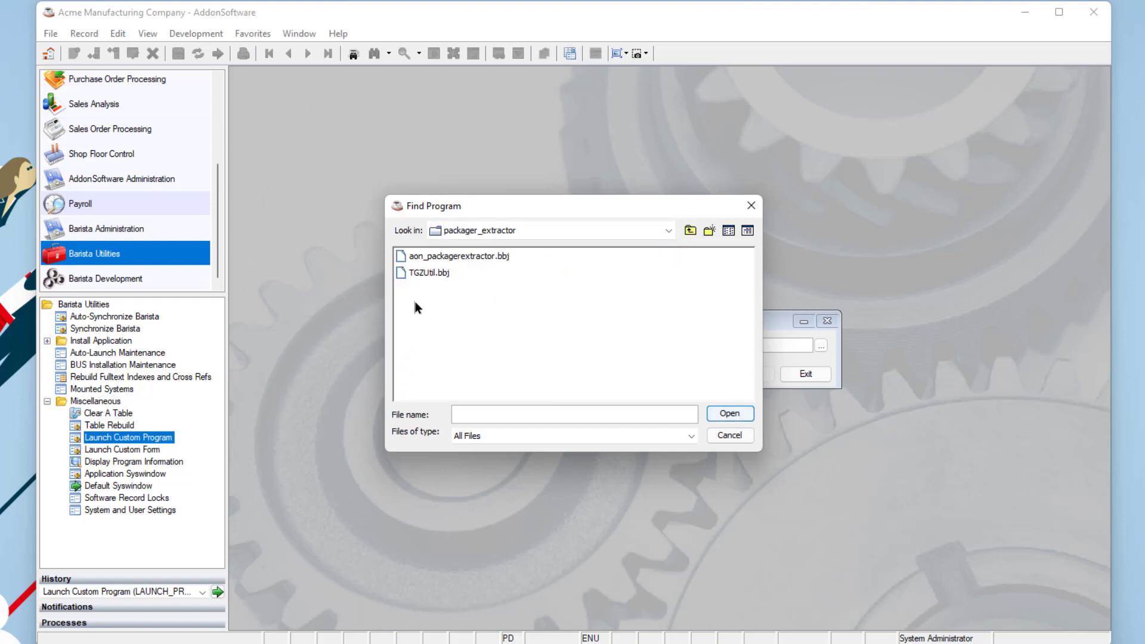
{"action": "left_click", "coordinate": [425, 258]}
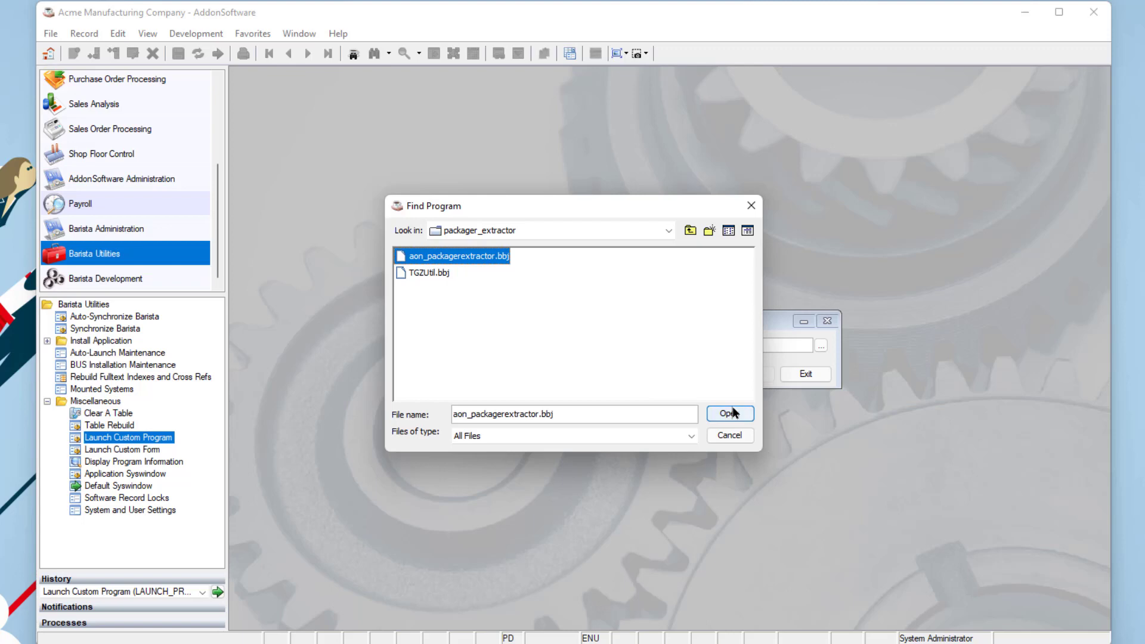
{"action": "left_click", "coordinate": [732, 413]}
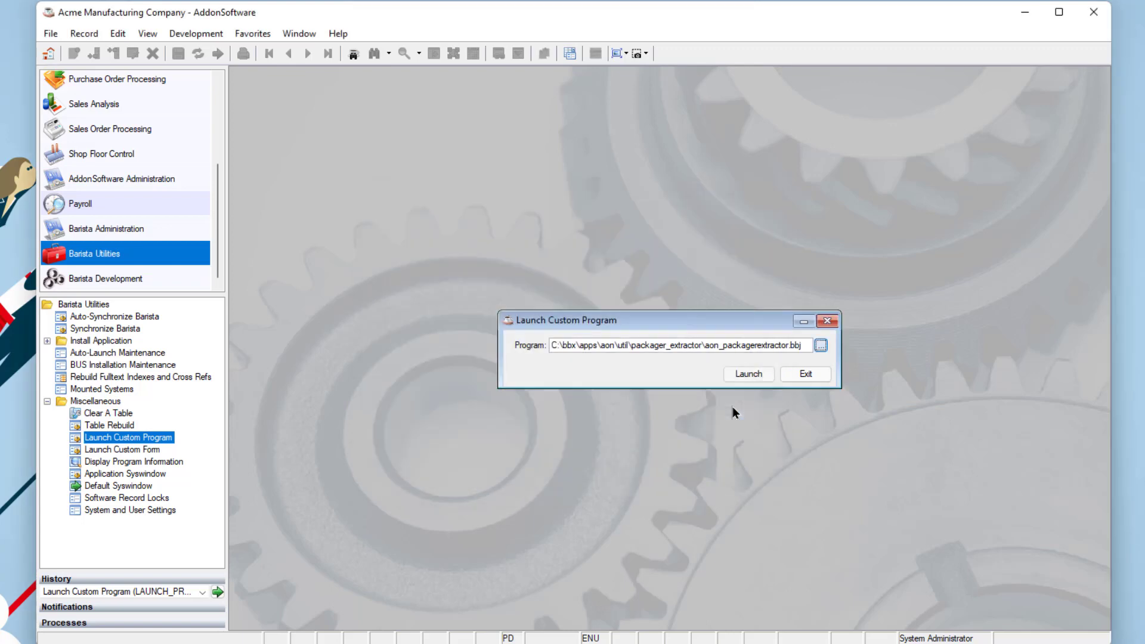
{"action": "left_click", "coordinate": [753, 376]}
{"action": "left_click", "coordinate": [752, 376]}
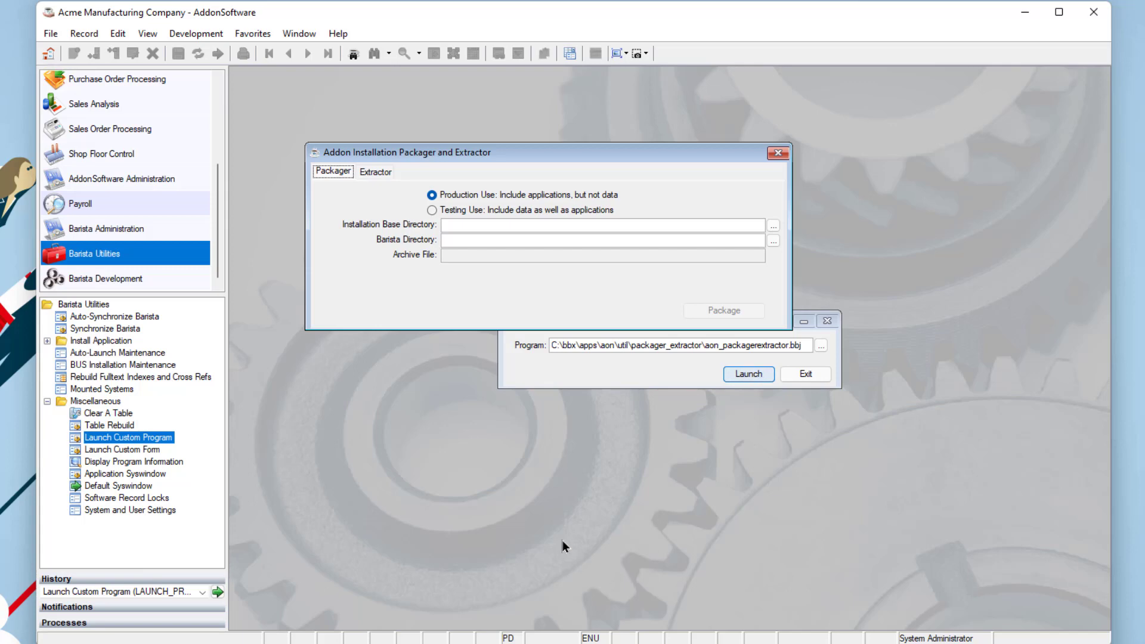
- Select Testing Use with base C:\TC21\ and Barista directory C:\TC21\v21\v2103\barista\
{"action": "left_click", "coordinate": [432, 211]}
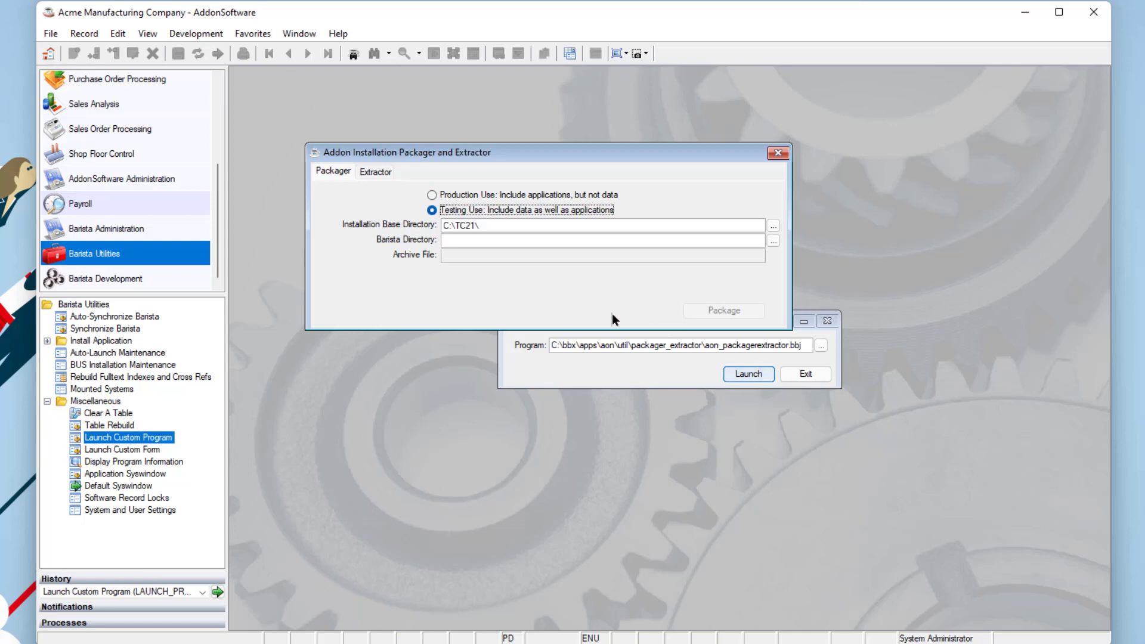
{"action": "left_click", "coordinate": [491, 239]}
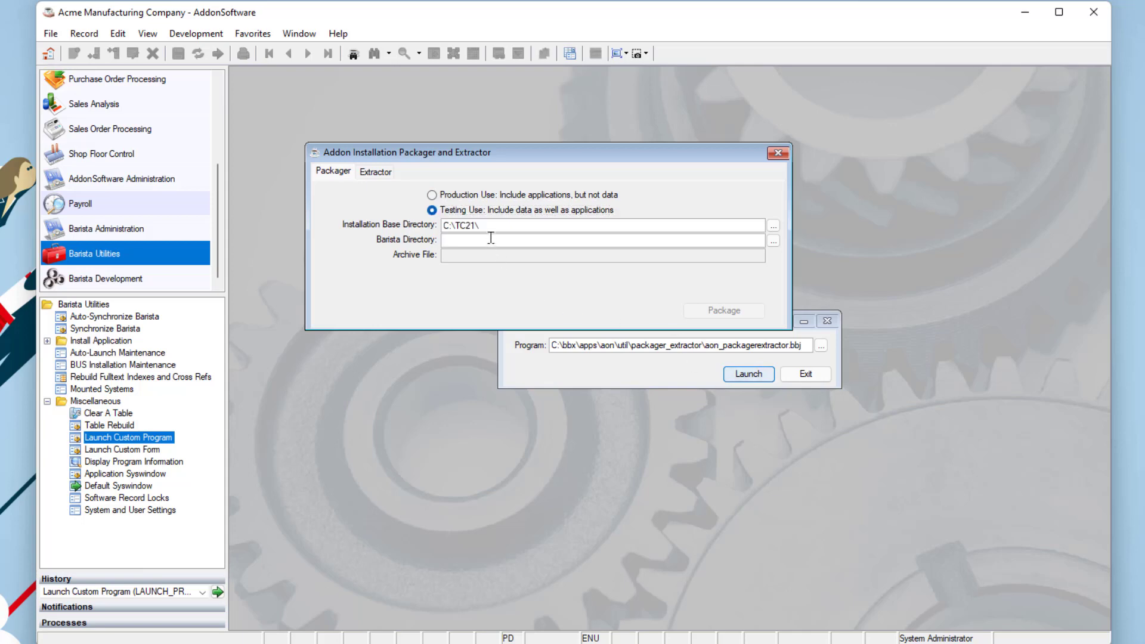
{"action": "left_click", "coordinate": [774, 240]}
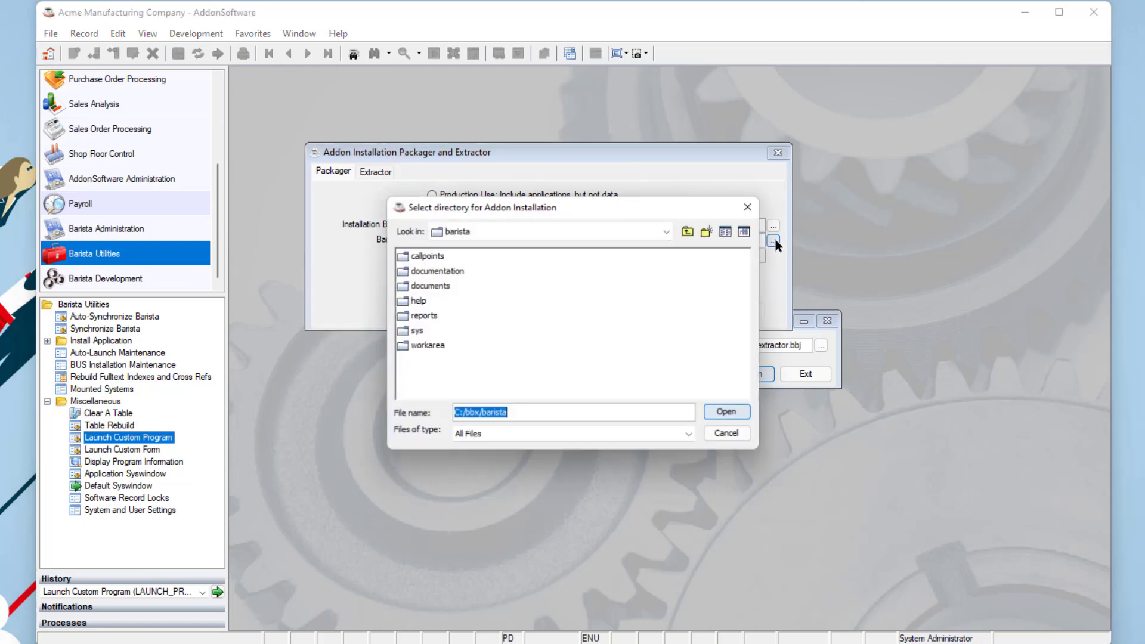
{"action": "left_click", "coordinate": [535, 234]}
{"action": "left_click", "coordinate": [537, 248]}
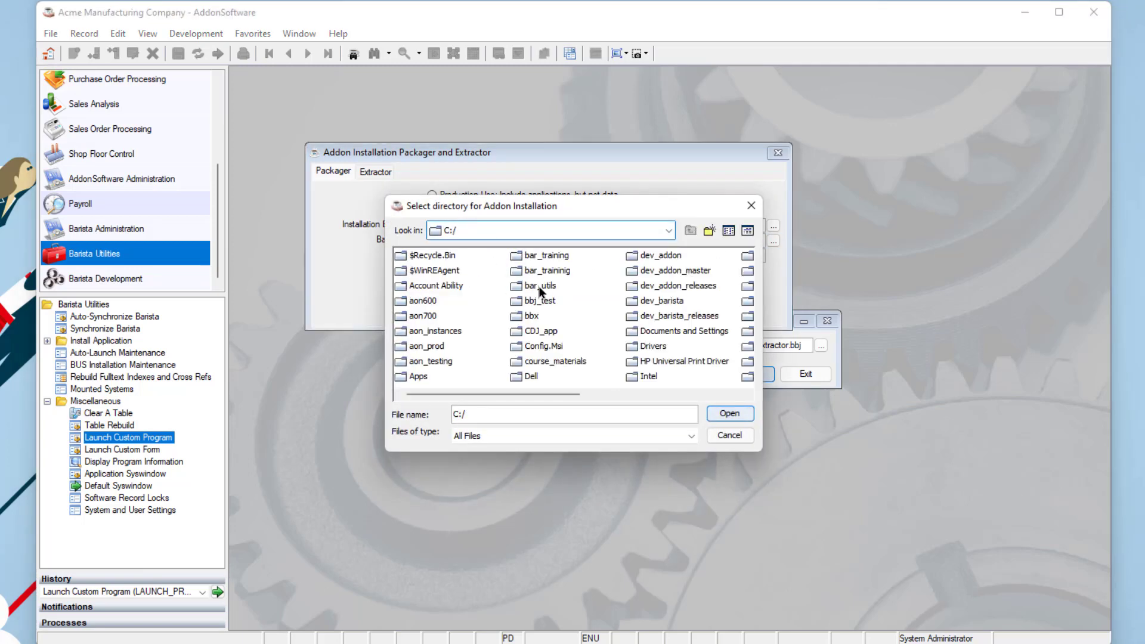
{"action": "left_click", "coordinate": [683, 394]}
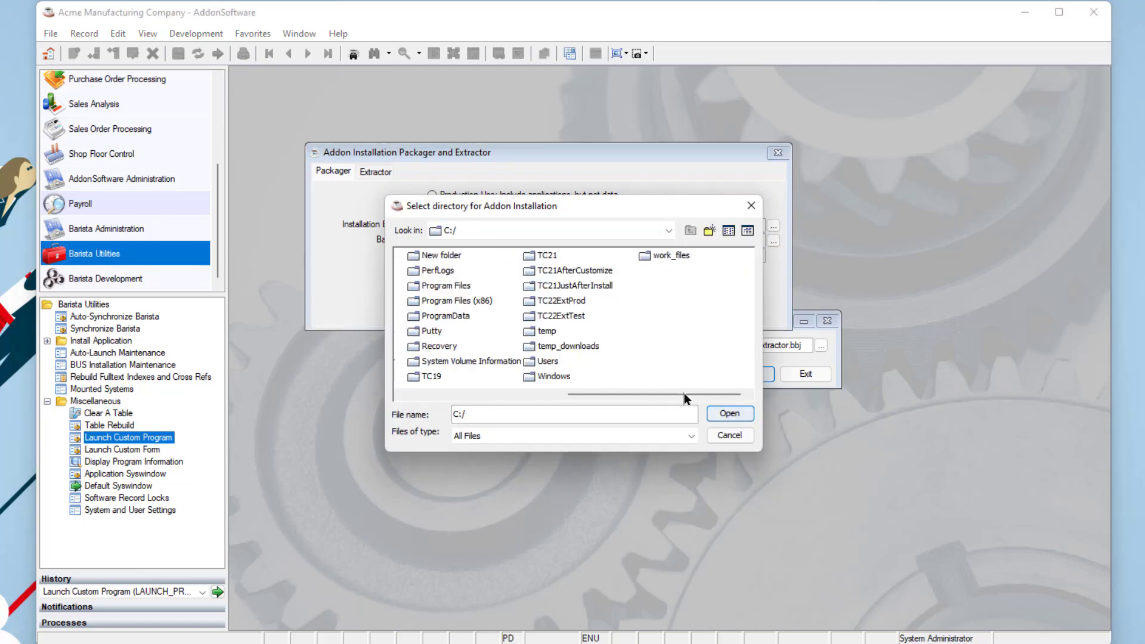
{"action": "double_click", "coordinate": [540, 257]}
{"action": "double_click", "coordinate": [417, 304]}
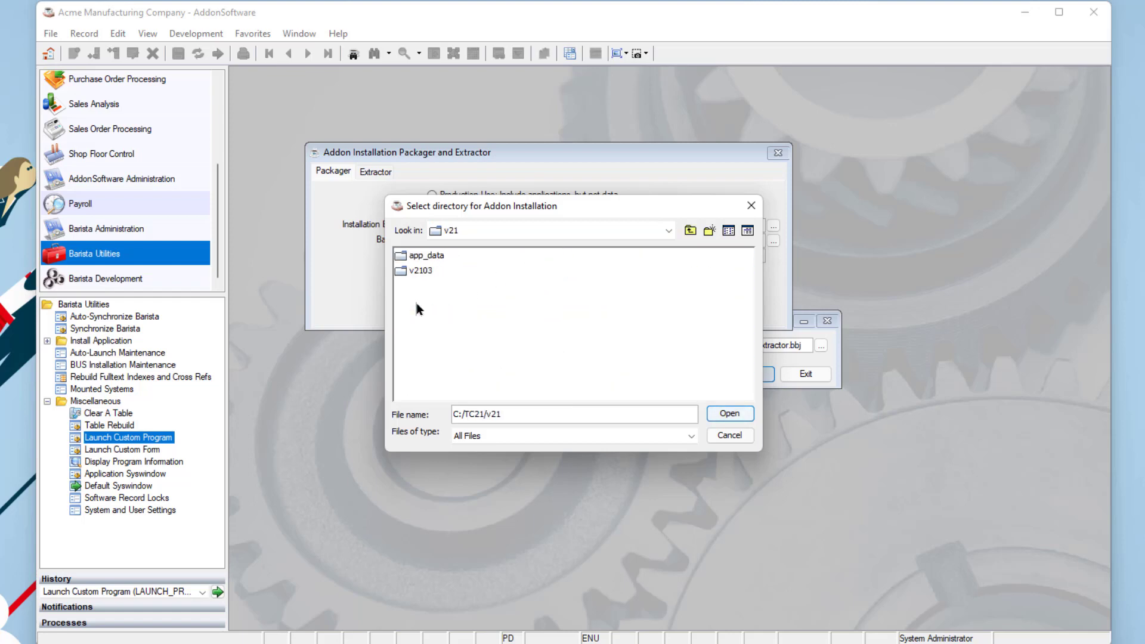
{"action": "double_click", "coordinate": [408, 274]}
{"action": "left_click", "coordinate": [407, 272]}
{"action": "left_click", "coordinate": [729, 414]}
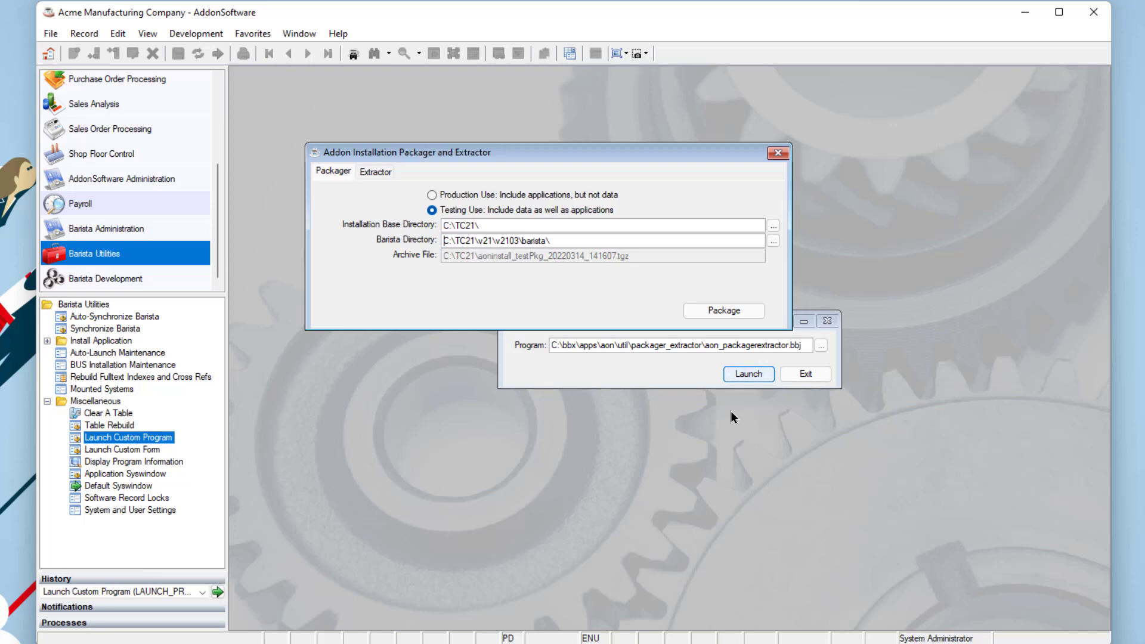
- Build aoninstall_testPkg_20220314_141624.tgz, accepting the progress report and the skipped-path notice
{"action": "left_click", "coordinate": [720, 310]}
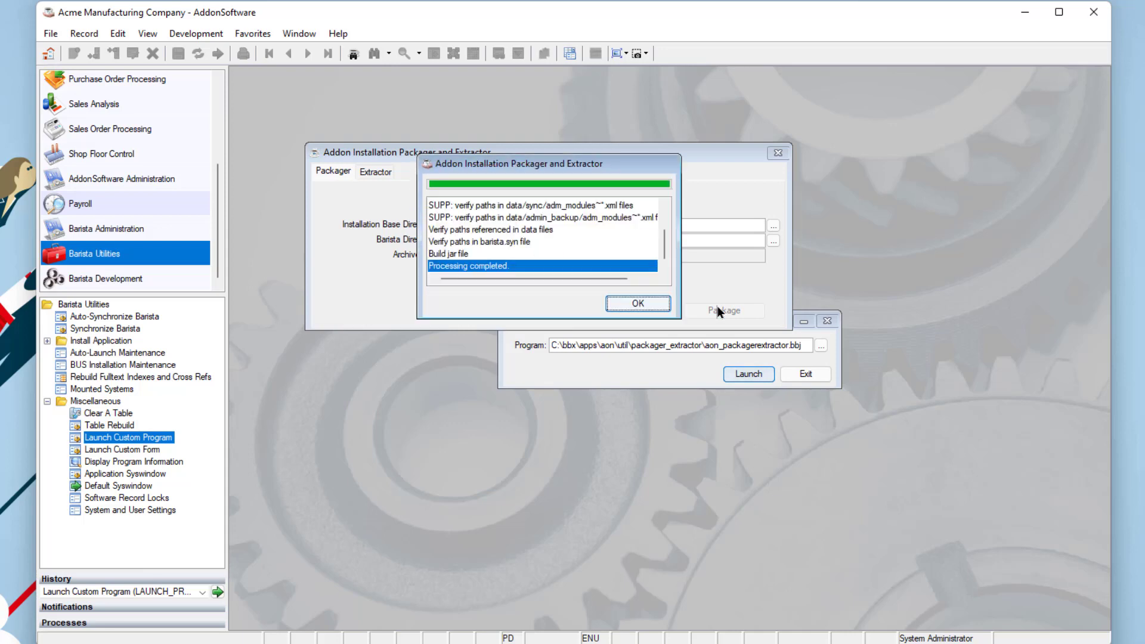
{"action": "left_click", "coordinate": [636, 304]}
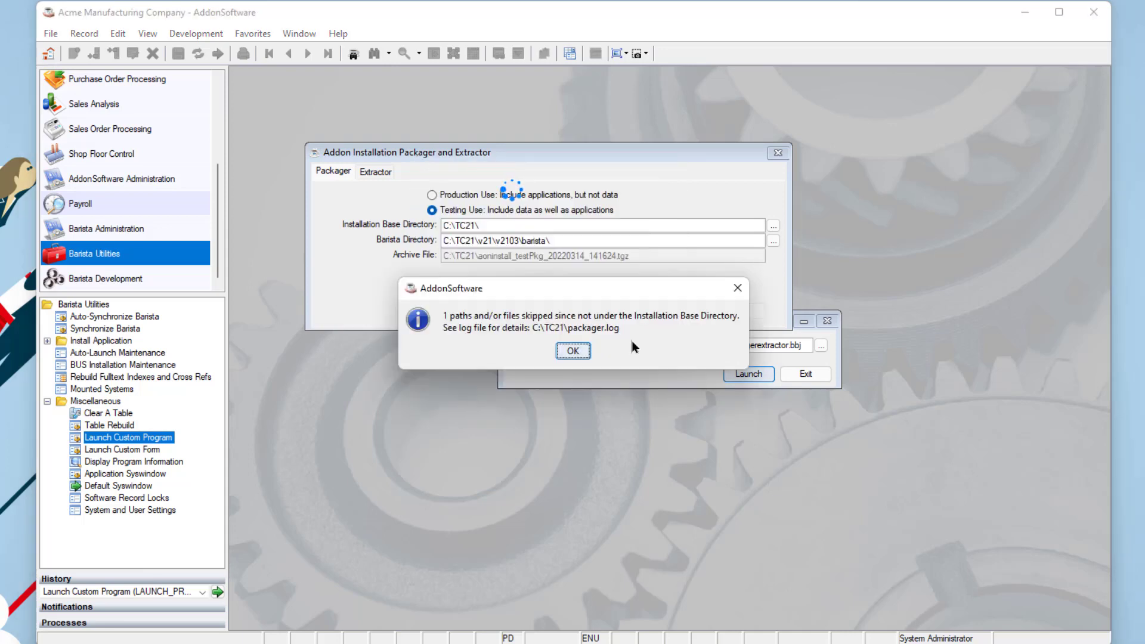
{"action": "left_click", "coordinate": [571, 351]}
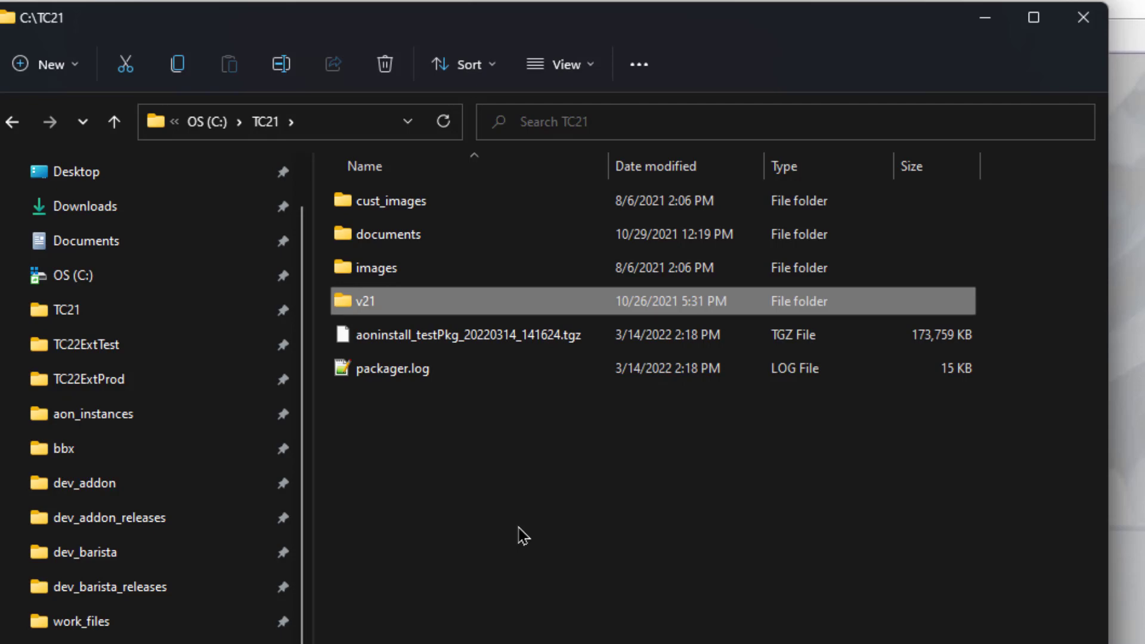
- Open packager.log in Notepad++ and scroll through the test packaging log
{"action": "double_click", "coordinate": [377, 382]}
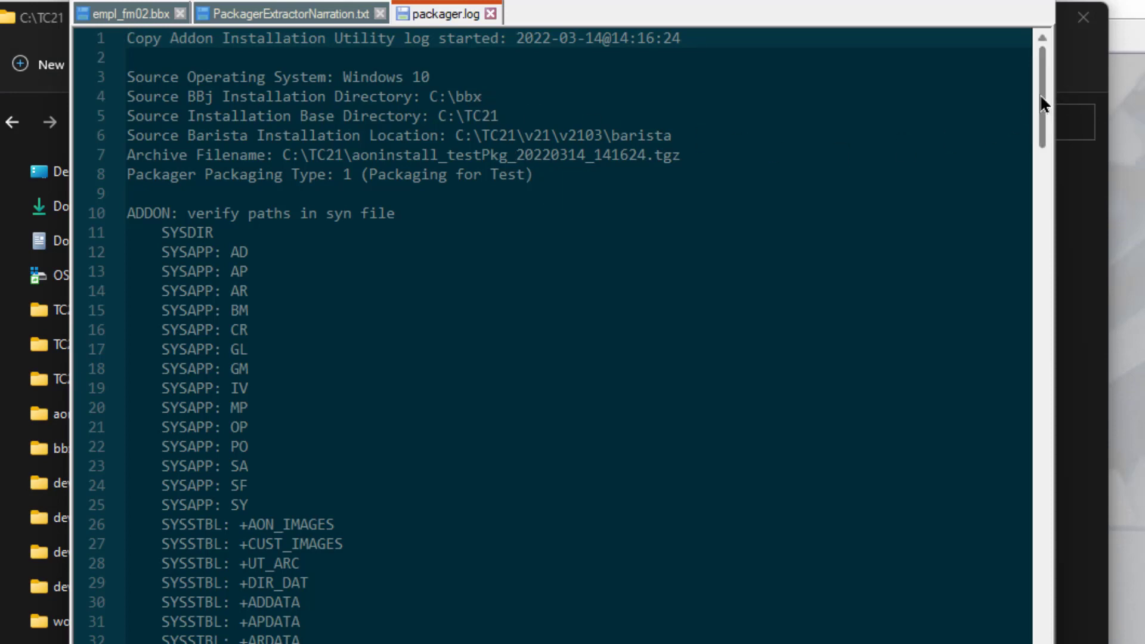
{"action": "left_click_drag", "start_coordinate": [1042, 105], "coordinate": [1040, 532]}
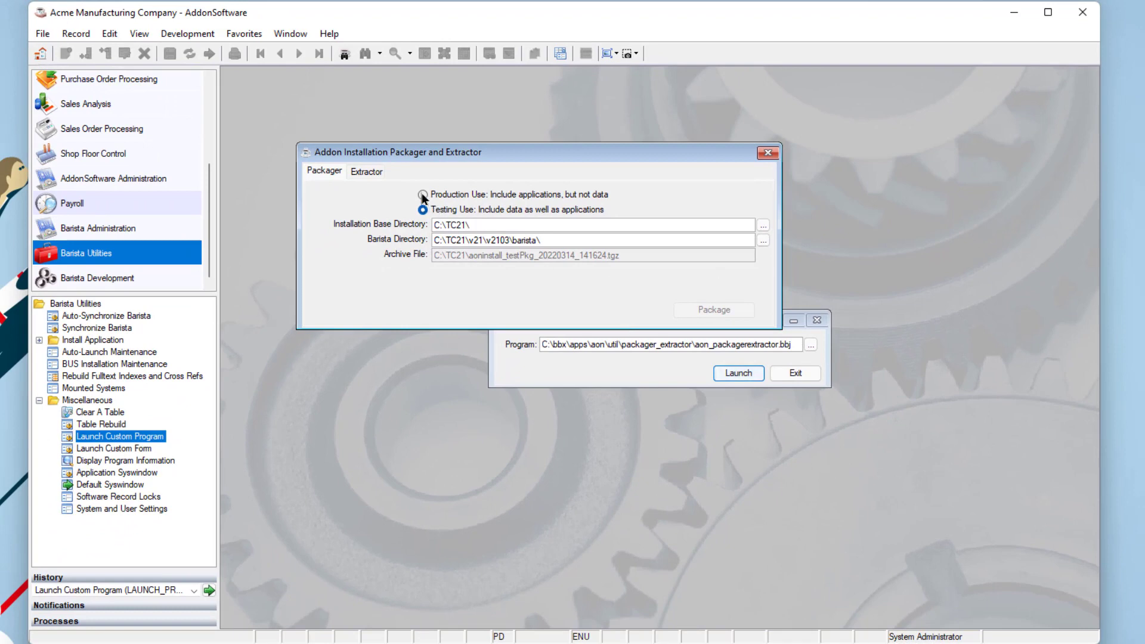
- Choose Production Use without data and build aoninstall_prodPkg_20220314_142059.tgz
{"action": "left_click", "coordinate": [422, 195]}
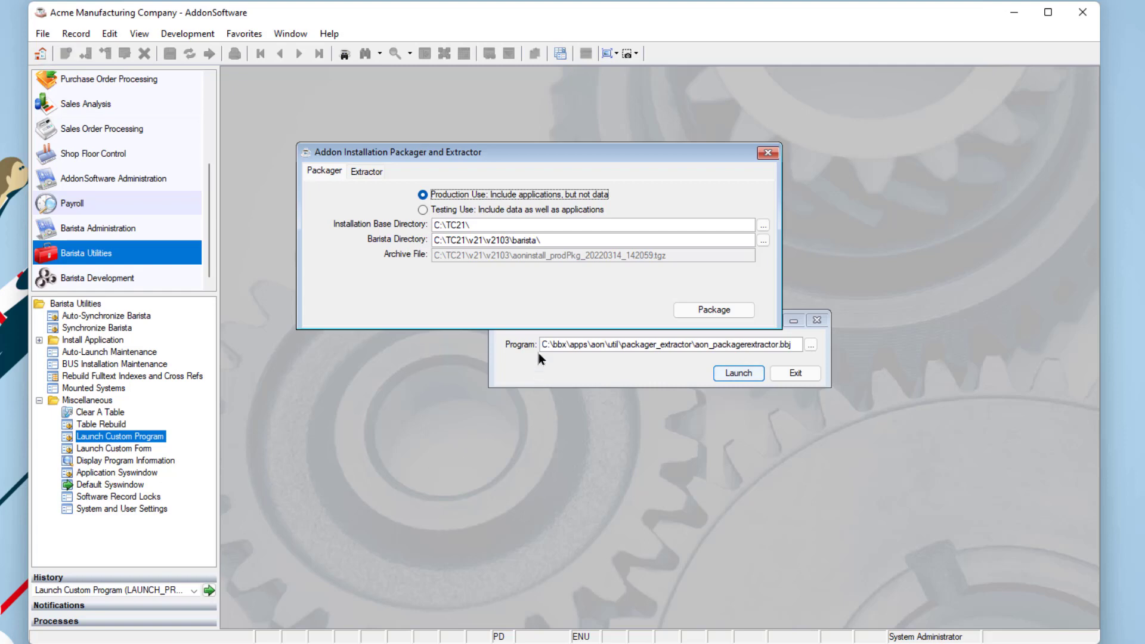
{"action": "left_click", "coordinate": [726, 316]}
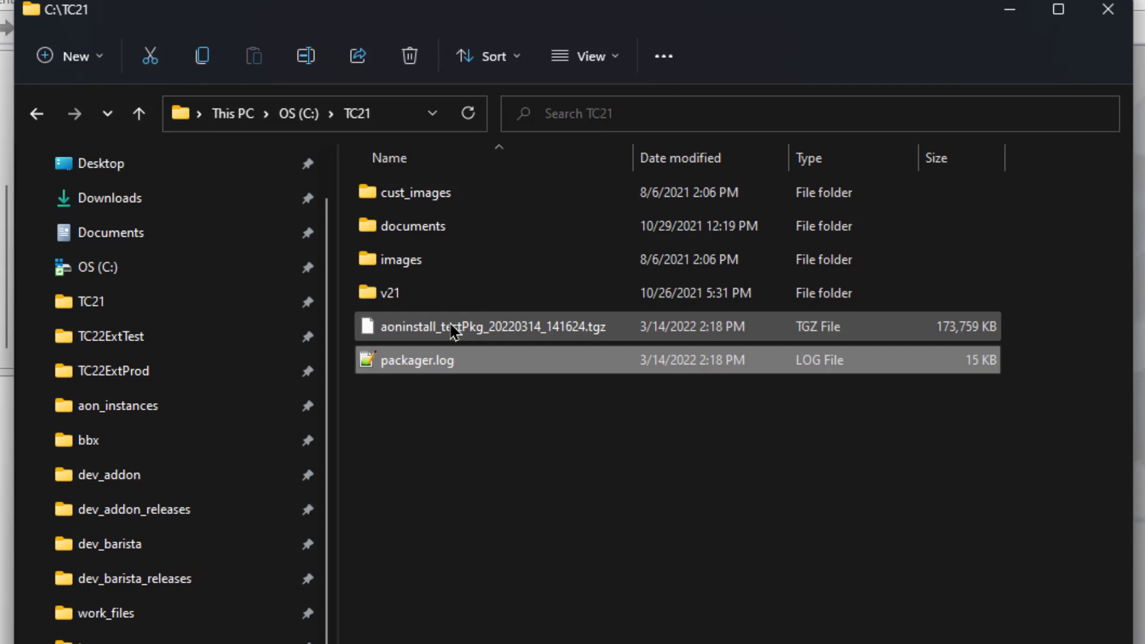
- Go to C:\TC21\v21\v2103 and drag the new packager.log into Notepad++
{"action": "left_click", "coordinate": [406, 301]}
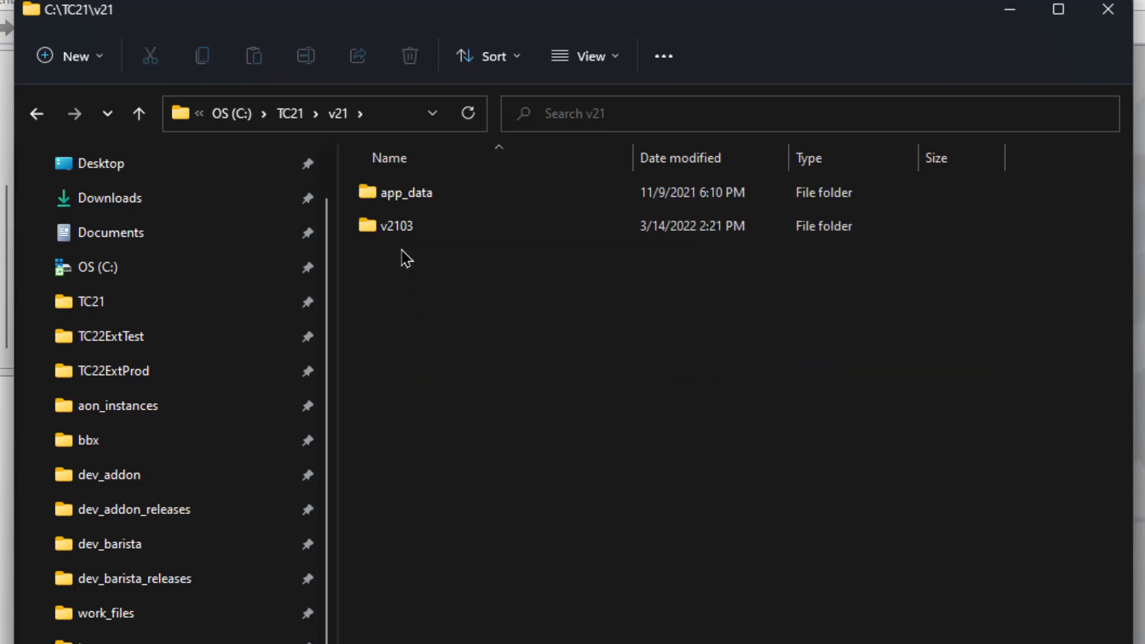
{"action": "double_click", "coordinate": [405, 237]}
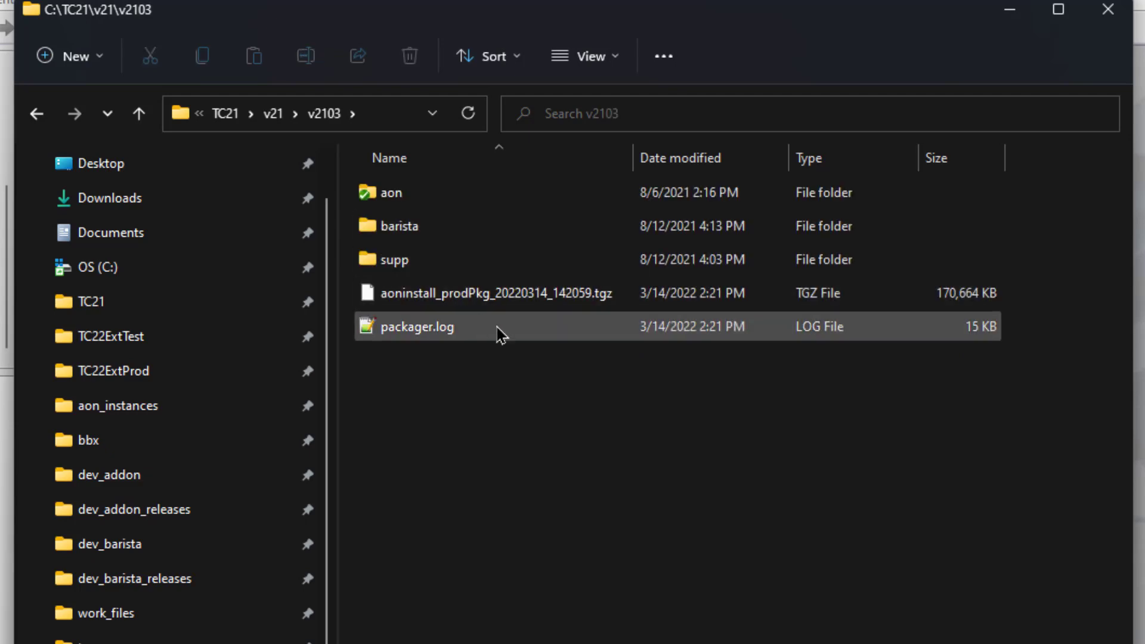
{"action": "left_click_drag", "start_coordinate": [521, 340], "coordinate": [401, 352]}
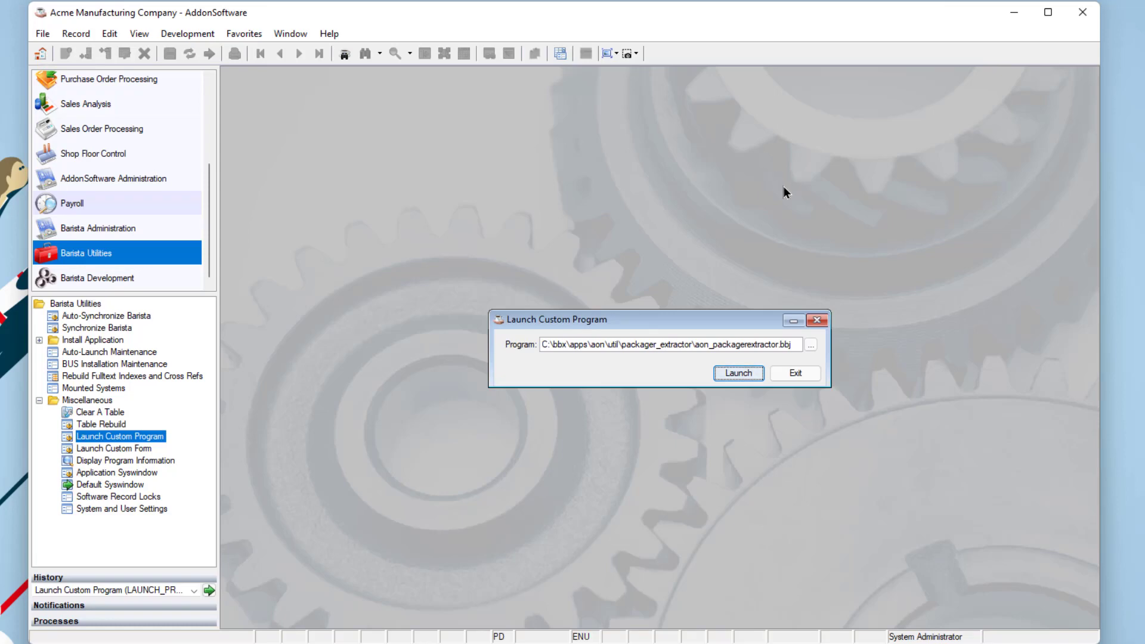
- On the Extractor tab, enter database EXTTEST, description 'Extracting for Test', base C:\TC22ExtTest\
{"action": "left_click", "coordinate": [757, 375]}
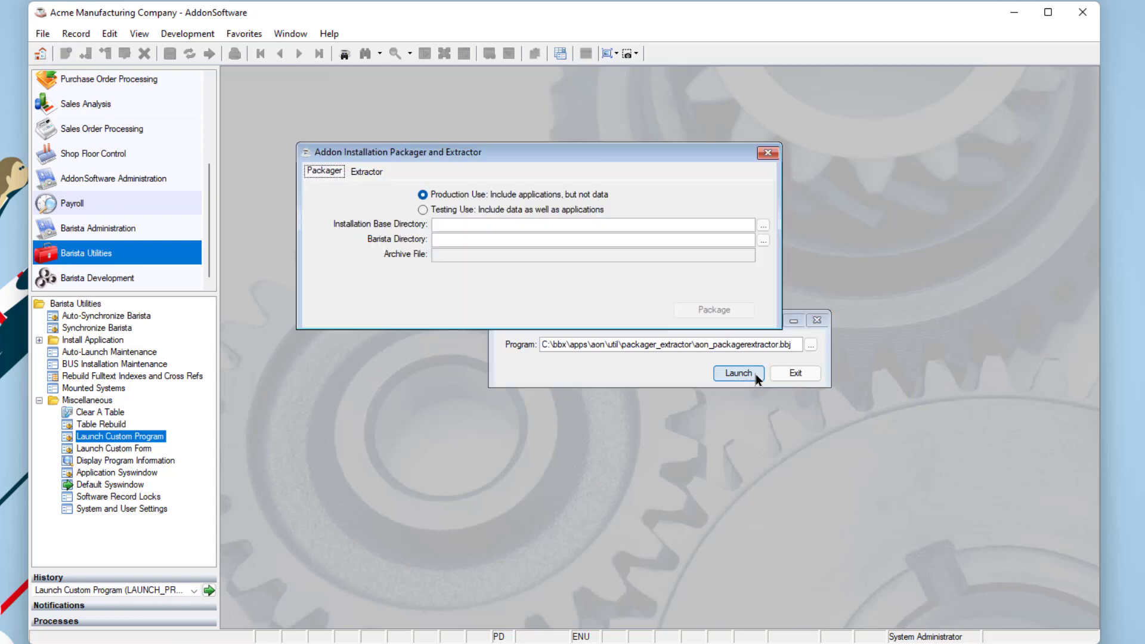
{"action": "left_click", "coordinate": [365, 173]}
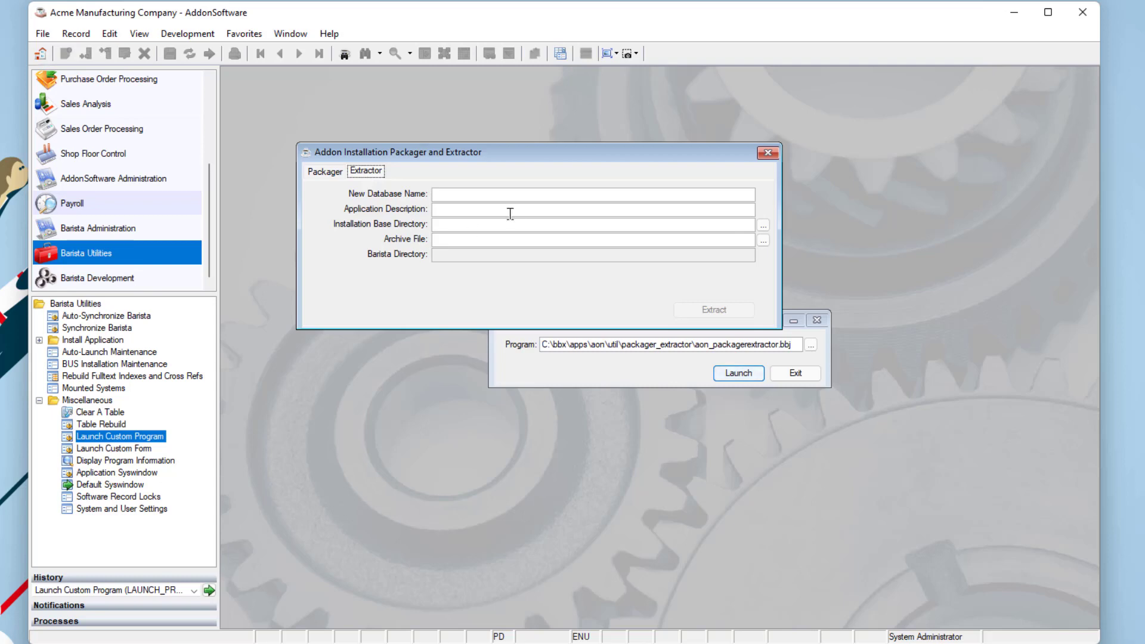
{"action": "left_click", "coordinate": [518, 196]}
{"action": "type", "text": "exttest"}
{"action": "key", "text": "Tab"}
{"action": "type", "text": "Extracting for T"}
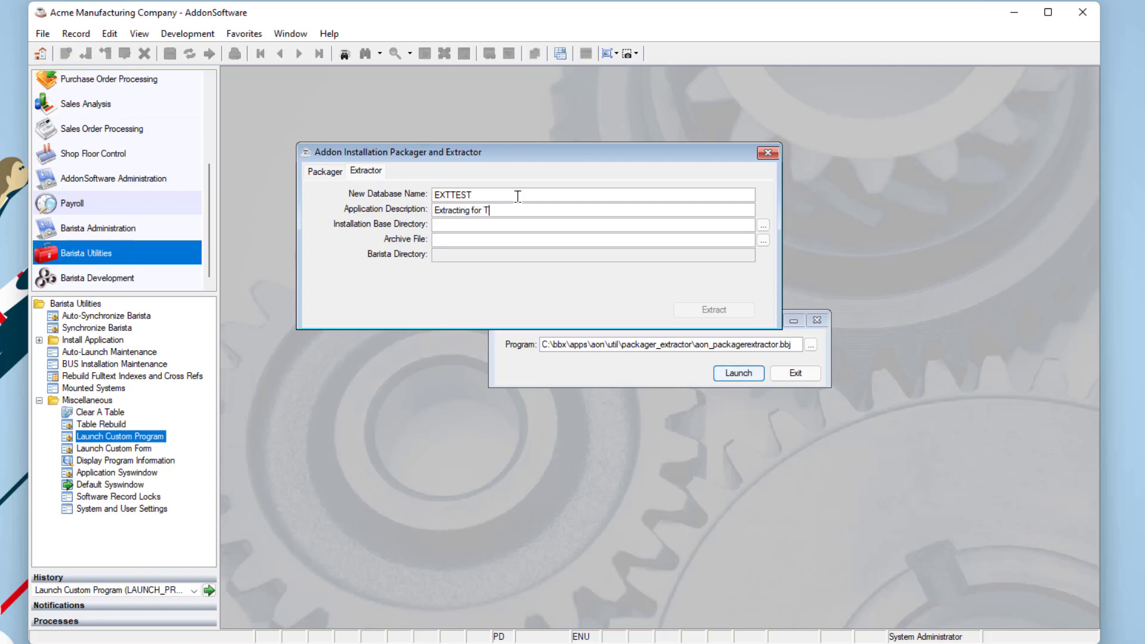
{"action": "type", "text": "est"}
{"action": "key", "text": "Tab"}
{"action": "left_click", "coordinate": [763, 226]}
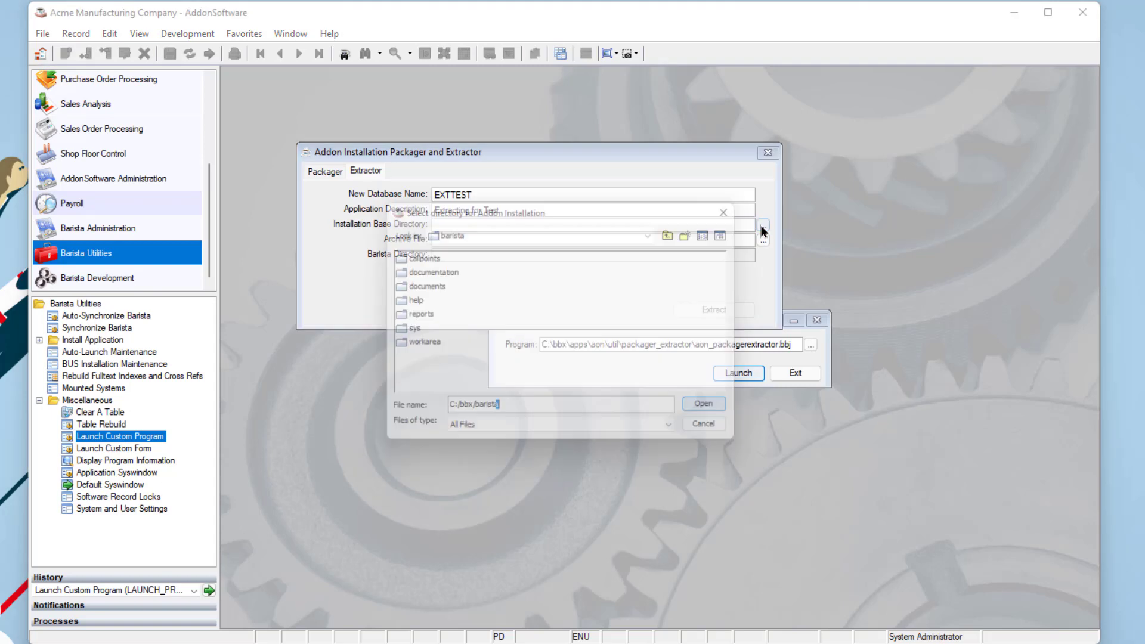
{"action": "left_click", "coordinate": [716, 419]}
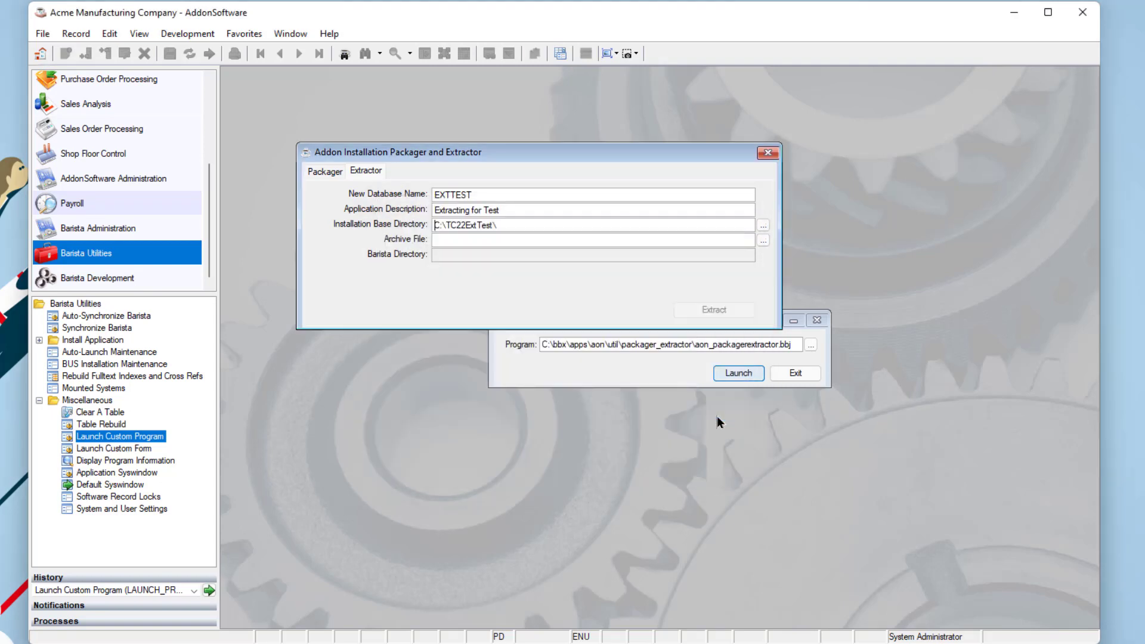
- Pick C:\TC21\aoninstall_testPkg_20220314_141624.tgz as the archive and extract it into C:\TC22ExtTest\
{"action": "left_click", "coordinate": [763, 240]}
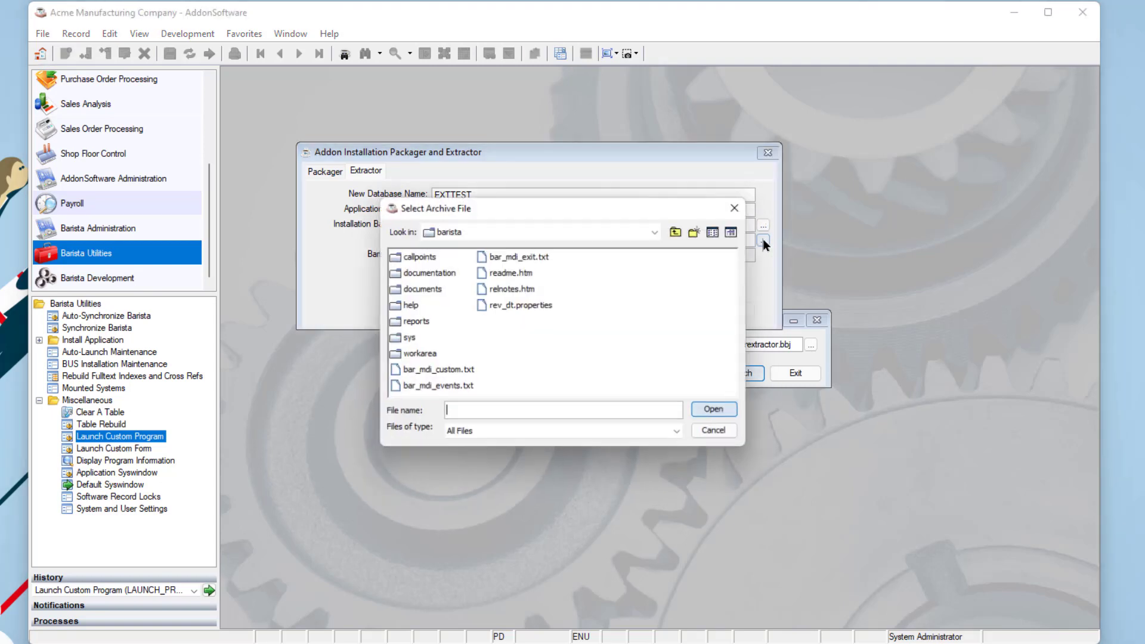
{"action": "left_click", "coordinate": [523, 231]}
{"action": "left_click", "coordinate": [439, 248]}
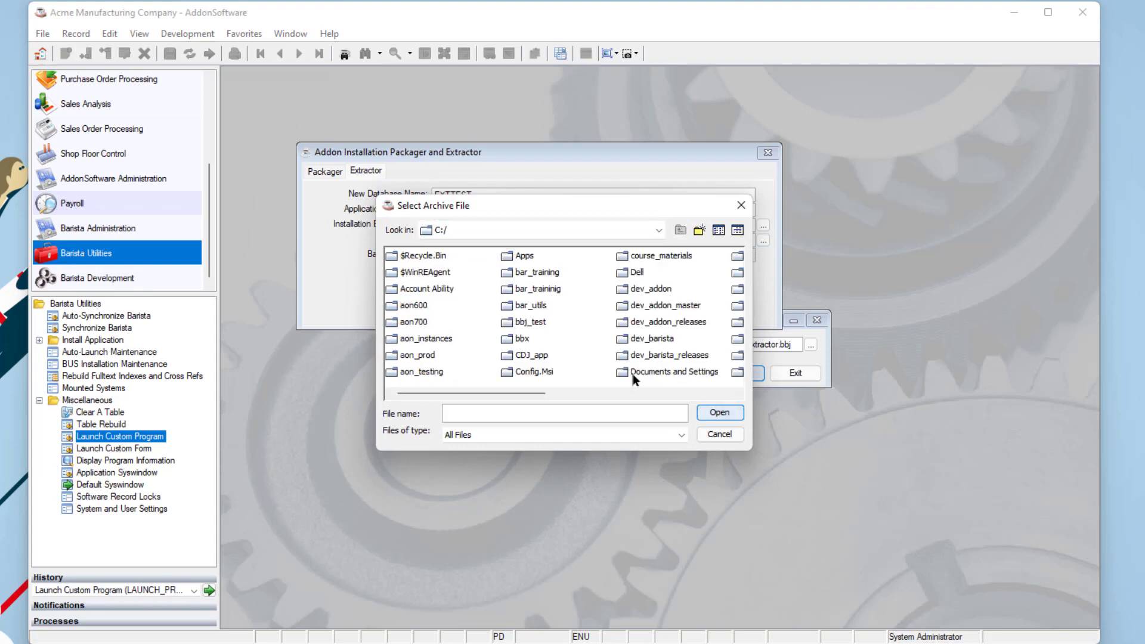
{"action": "left_click", "coordinate": [684, 393]}
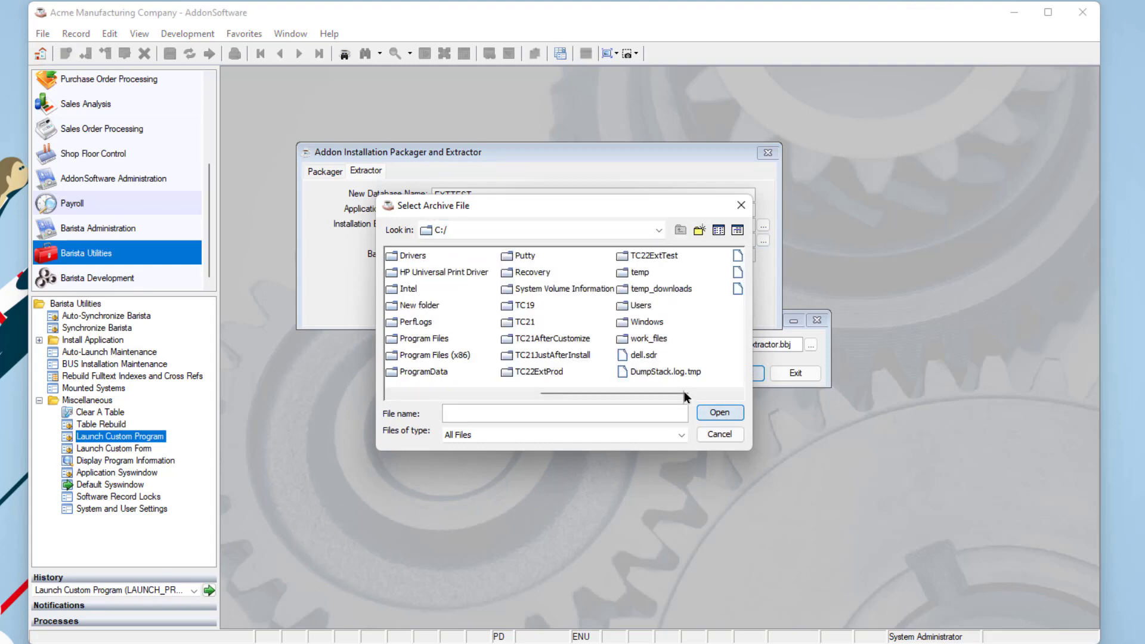
{"action": "left_click", "coordinate": [522, 321]}
{"action": "double_click", "coordinate": [521, 322]}
{"action": "left_click", "coordinate": [507, 322]}
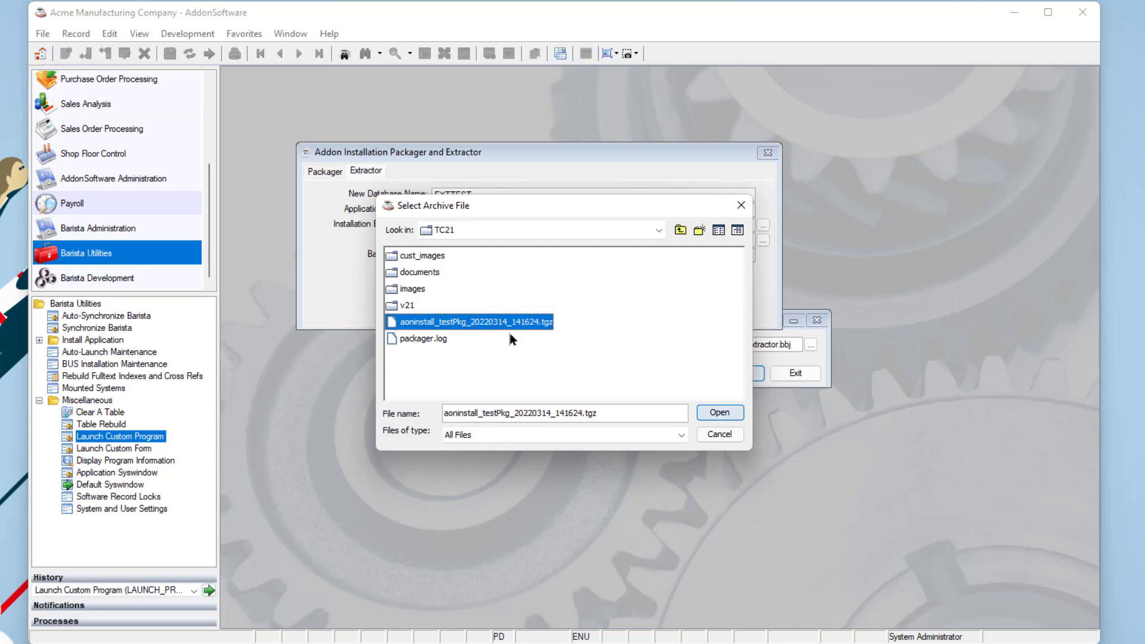
{"action": "left_click", "coordinate": [714, 414]}
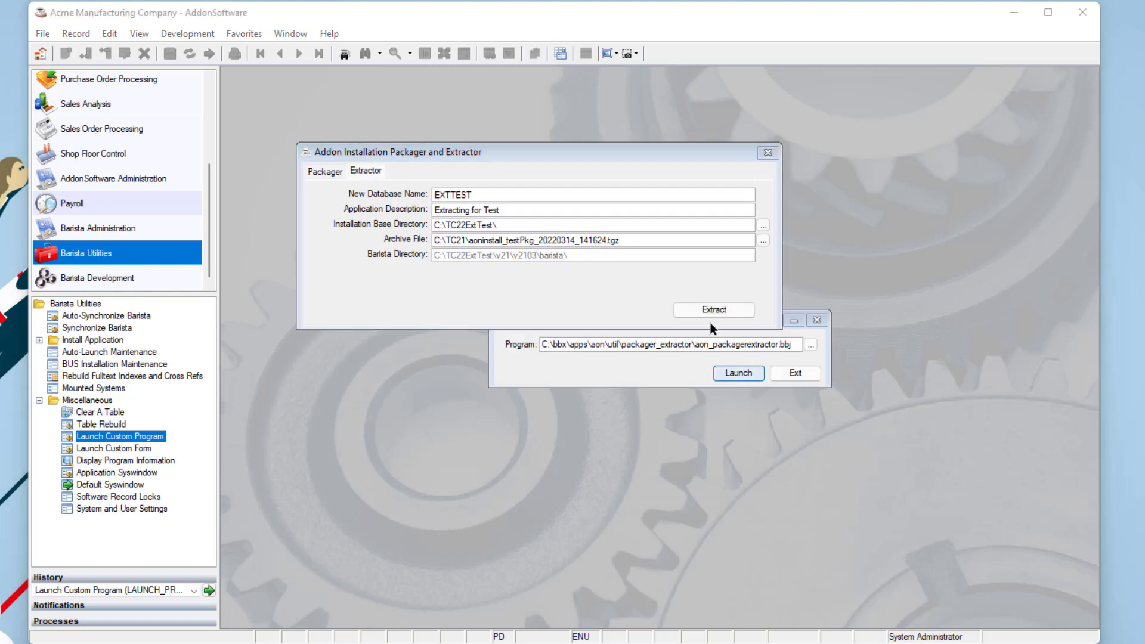
{"action": "left_click", "coordinate": [704, 311]}
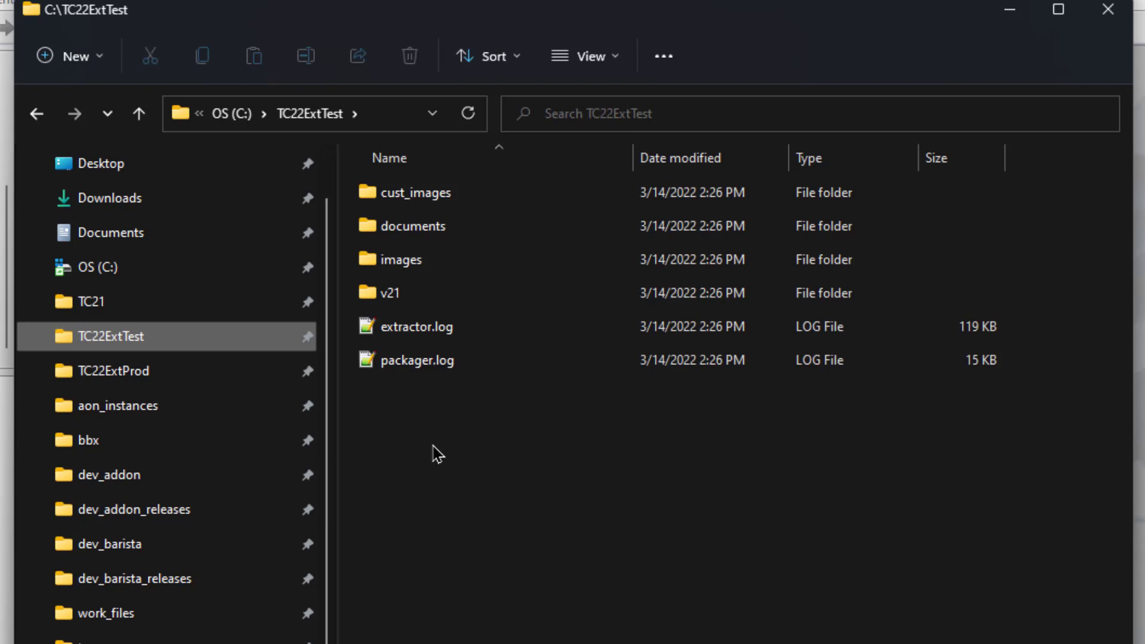
- Open C:\TC22ExtTest\v21\v2103\aon\config\addon.syn in Notepad++ to check its paths
{"action": "double_click", "coordinate": [380, 296]}
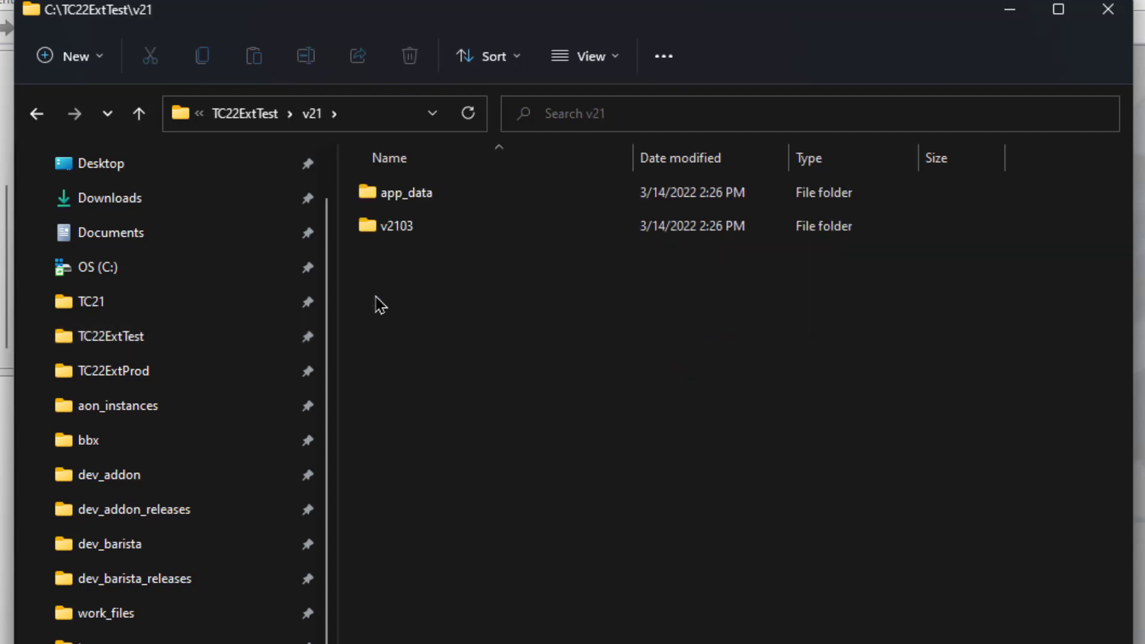
{"action": "double_click", "coordinate": [382, 228]}
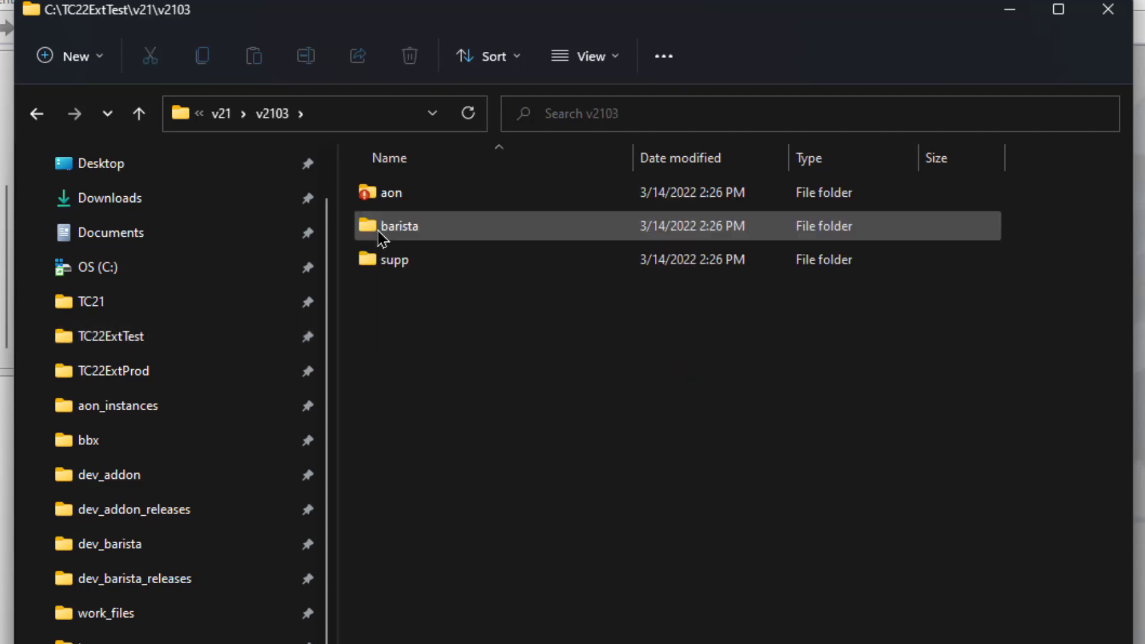
{"action": "double_click", "coordinate": [375, 193]}
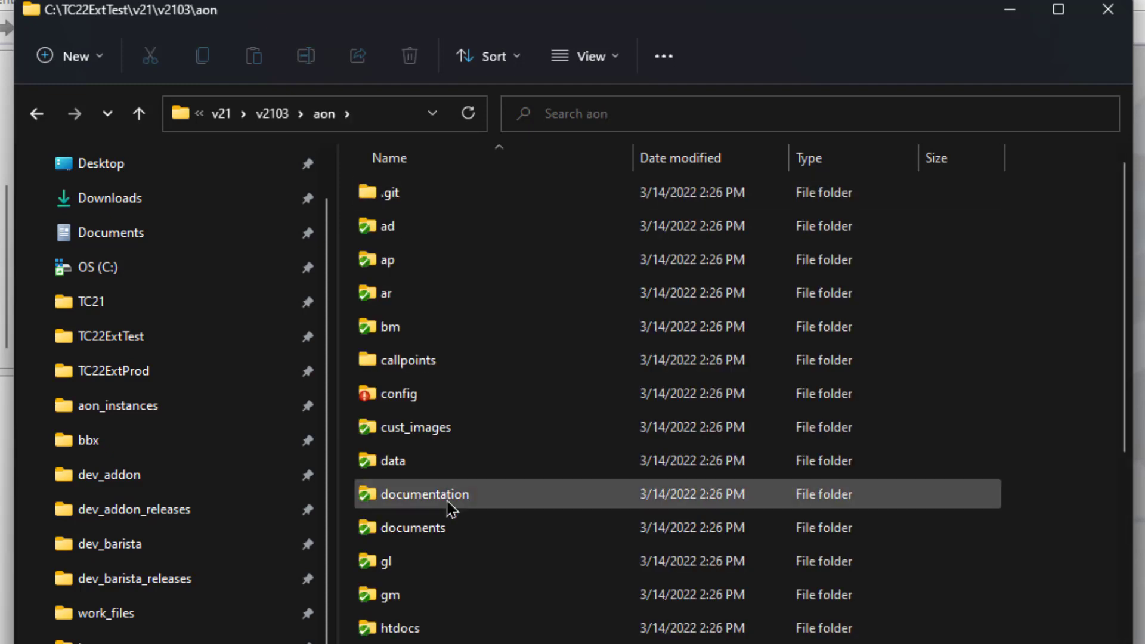
{"action": "double_click", "coordinate": [386, 399]}
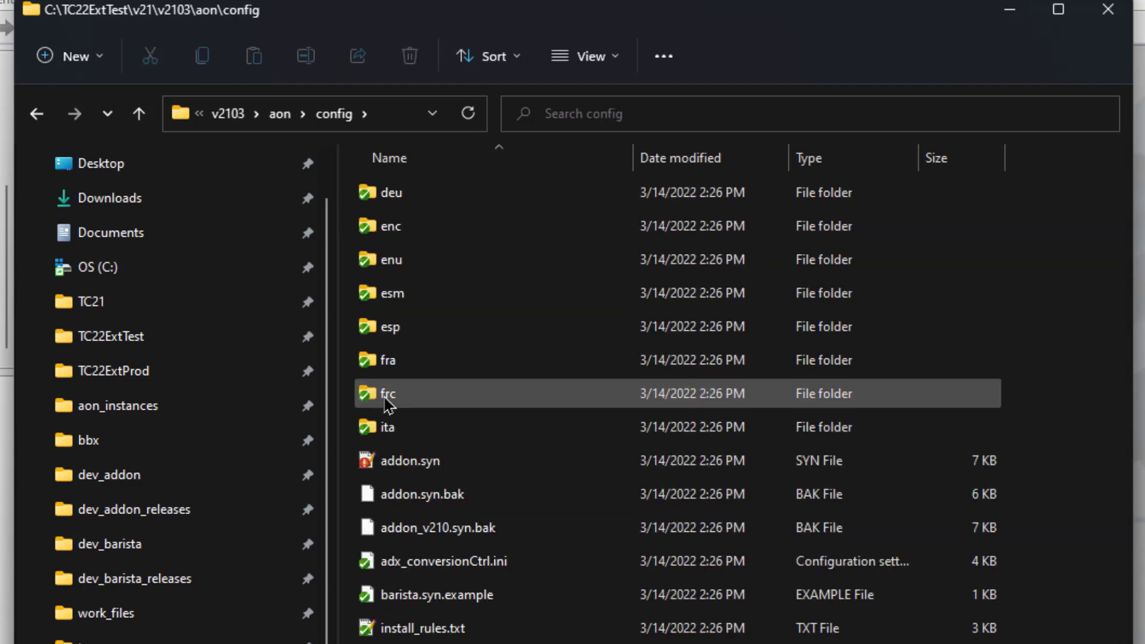
{"action": "double_click", "coordinate": [406, 466]}
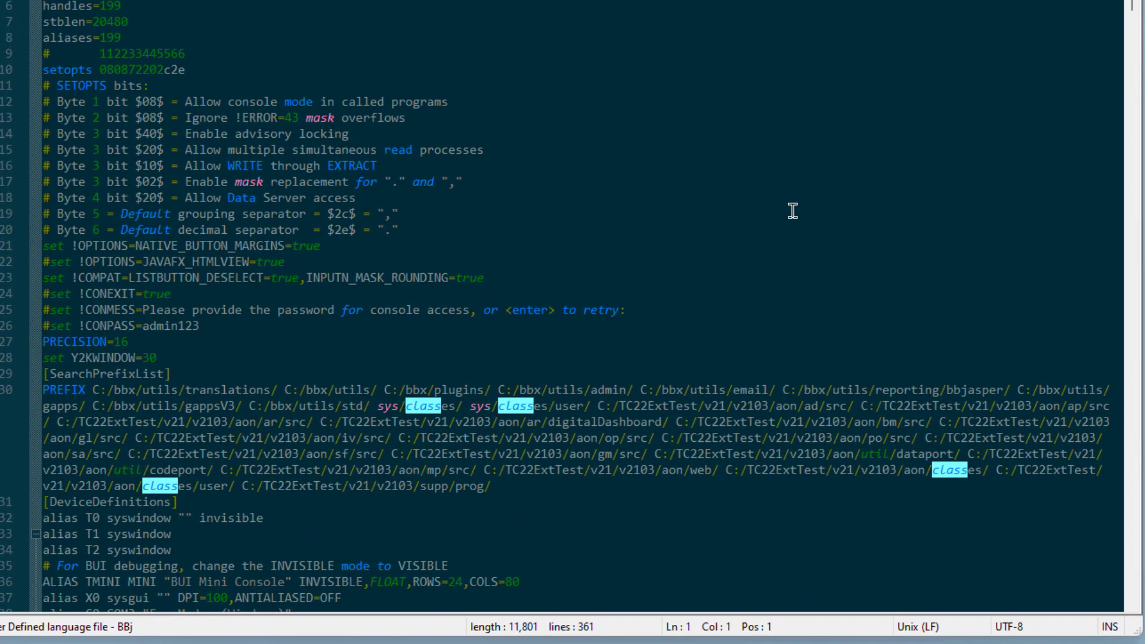
- Scroll the BBj config file in Notepad++ to review the PREFIX line's C:/TC22ExtTest folders
{"action": "scroll", "coordinate": [792, 210], "scroll_direction": "down", "scroll_amount": 1}
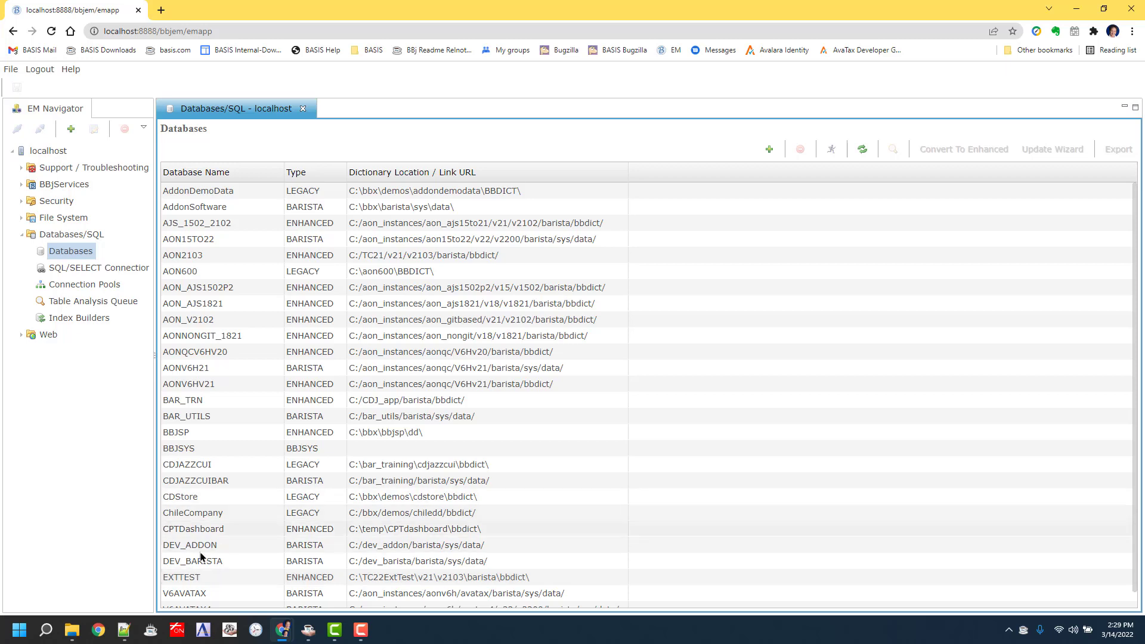
- In Enterprise Manager, inspect the EXTTEST database, its CUST_STATEMENTS procedure and the exttest classpath
{"action": "left_click", "coordinate": [164, 580]}
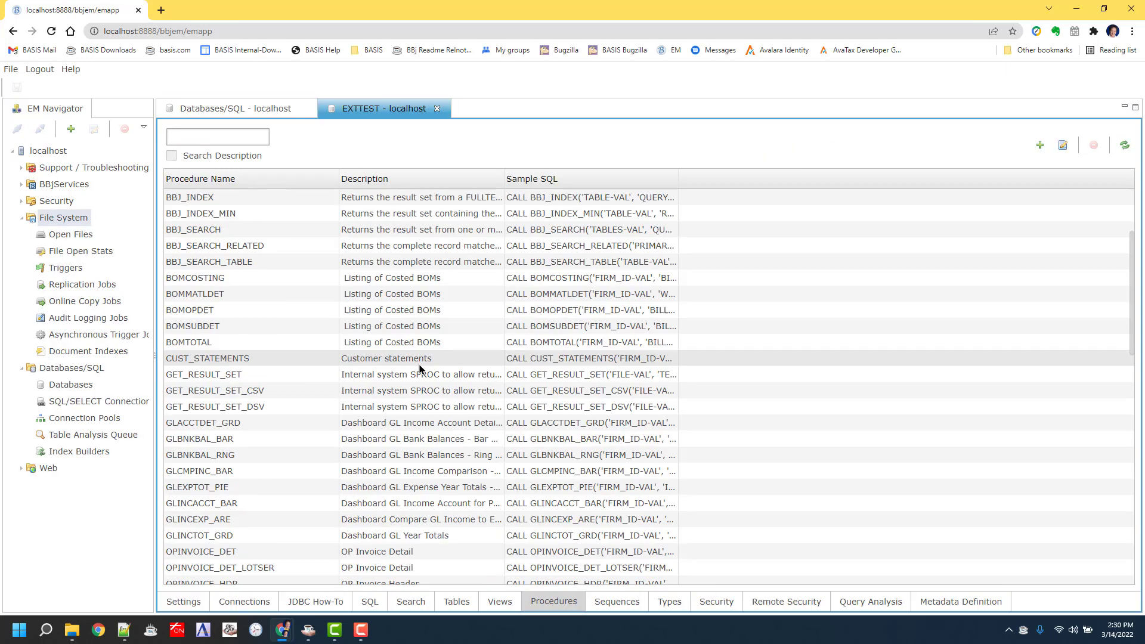
{"action": "double_click", "coordinate": [416, 364]}
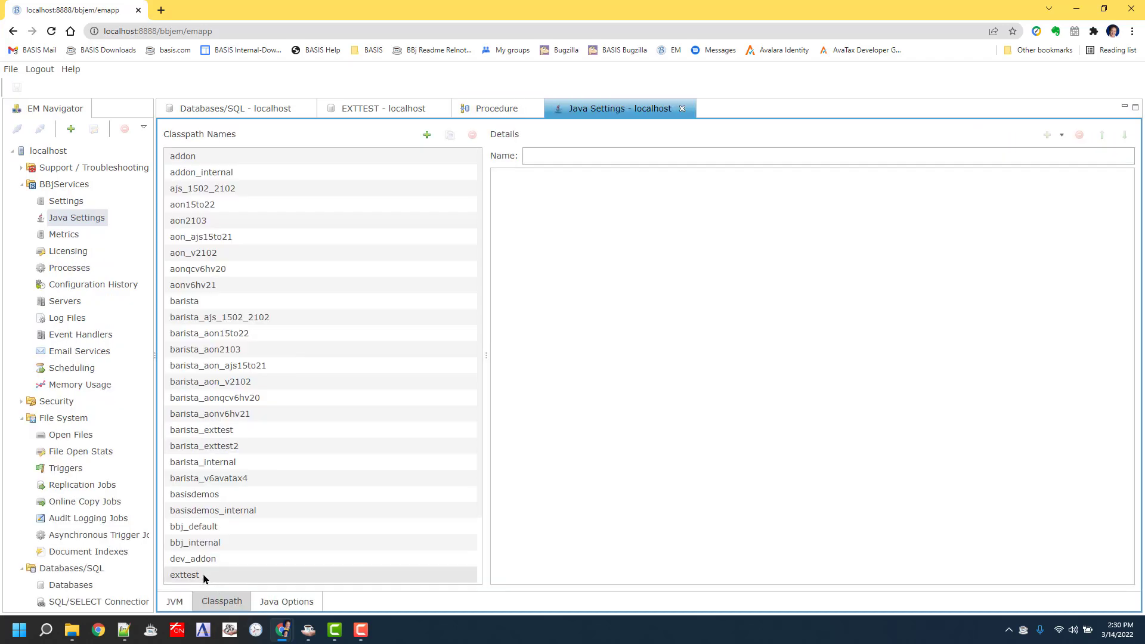
{"action": "left_click", "coordinate": [199, 578]}
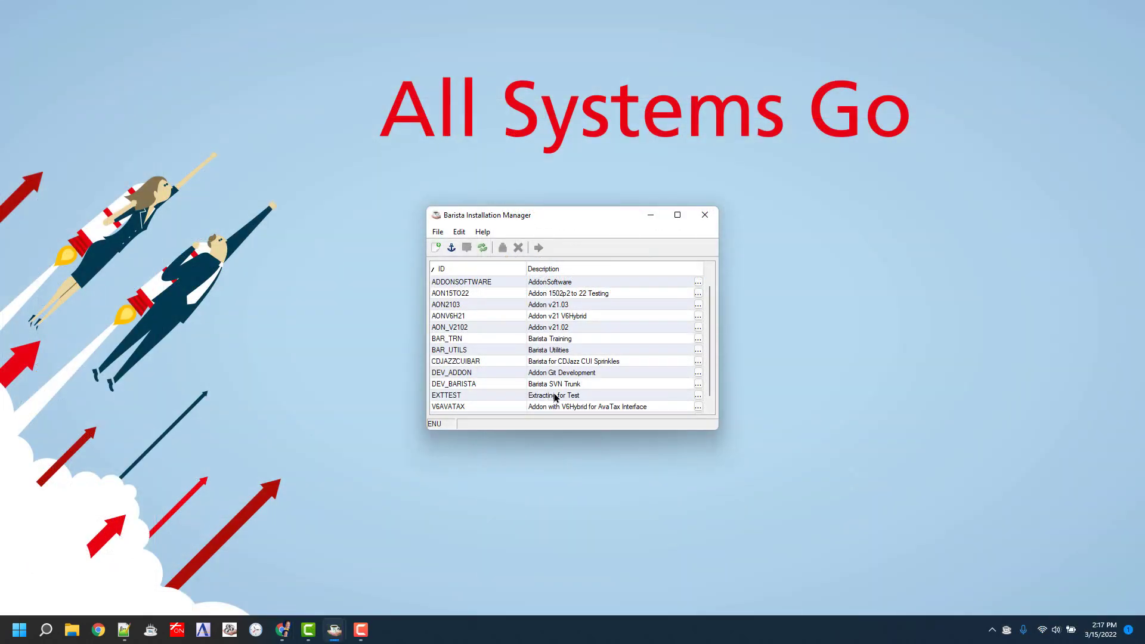
- Launch EXTTEST from Installation Manager, log in with the admin password, and browse Vendor records
{"action": "left_click", "coordinate": [559, 398]}
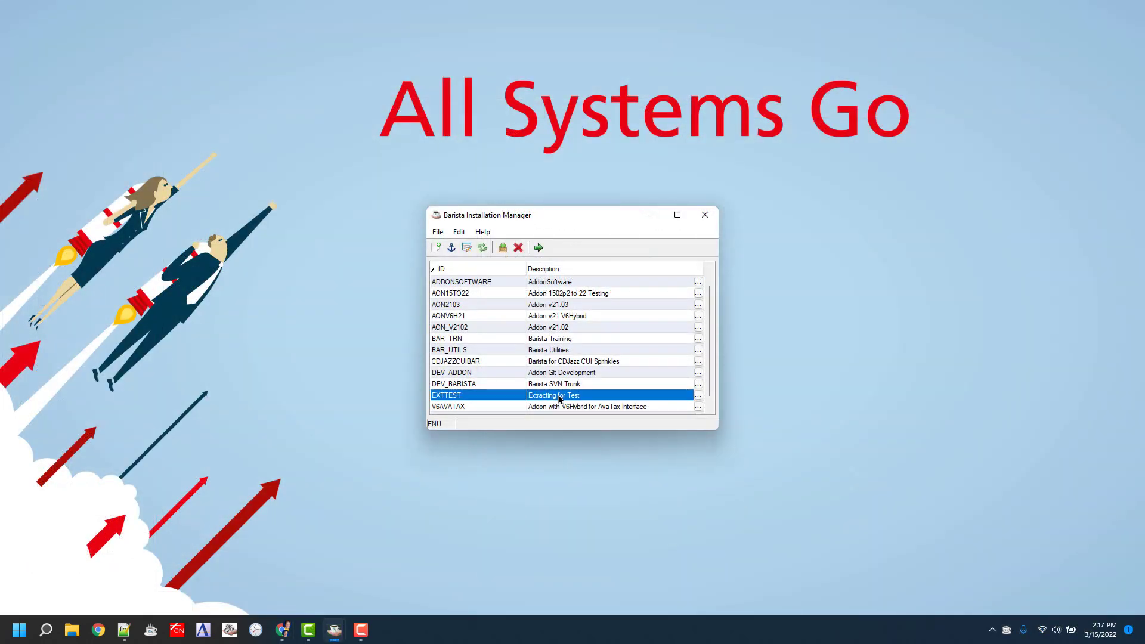
{"action": "double_click", "coordinate": [559, 399]}
{"action": "type", "text": "admin123"}
{"action": "key", "text": "Return"}
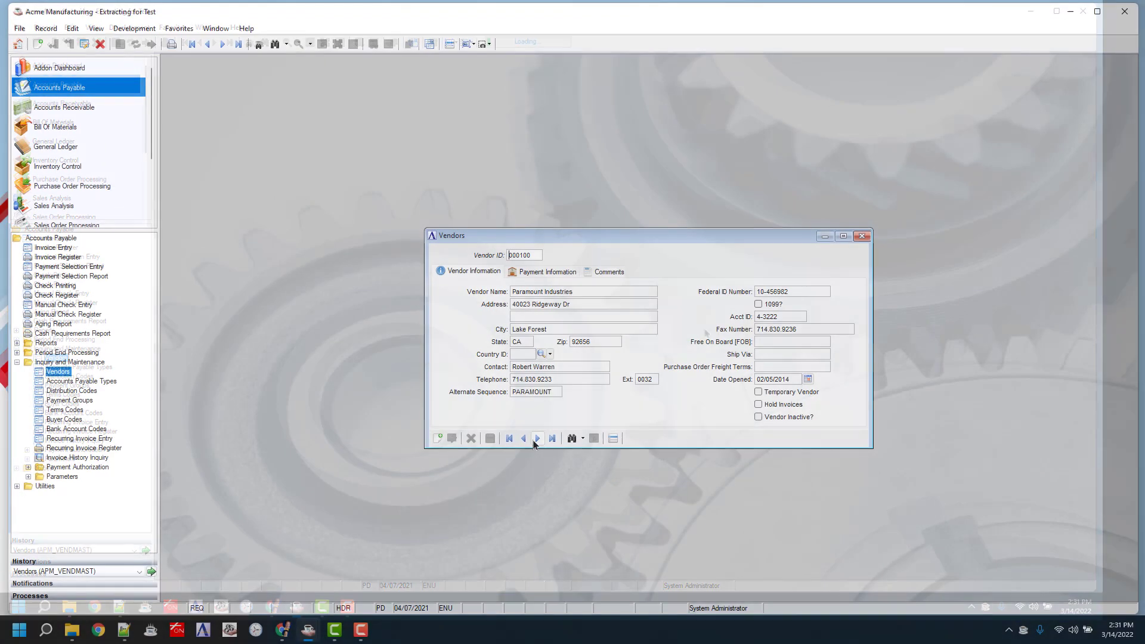
{"action": "left_click", "coordinate": [537, 439]}
{"action": "left_click", "coordinate": [537, 439]}
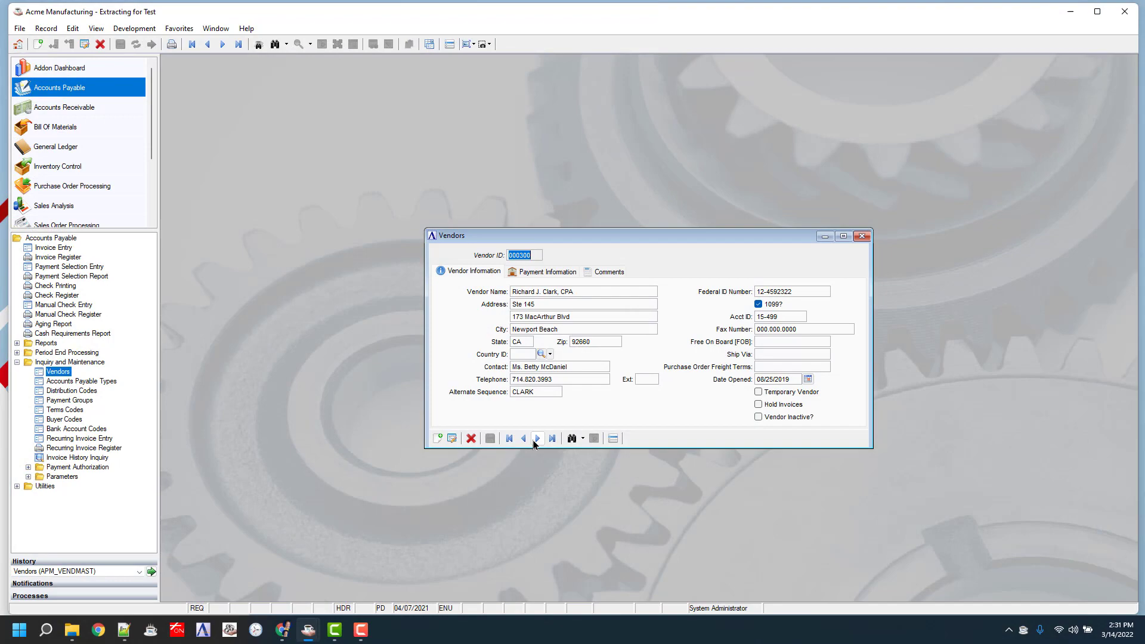
{"action": "left_click", "coordinate": [571, 439]}
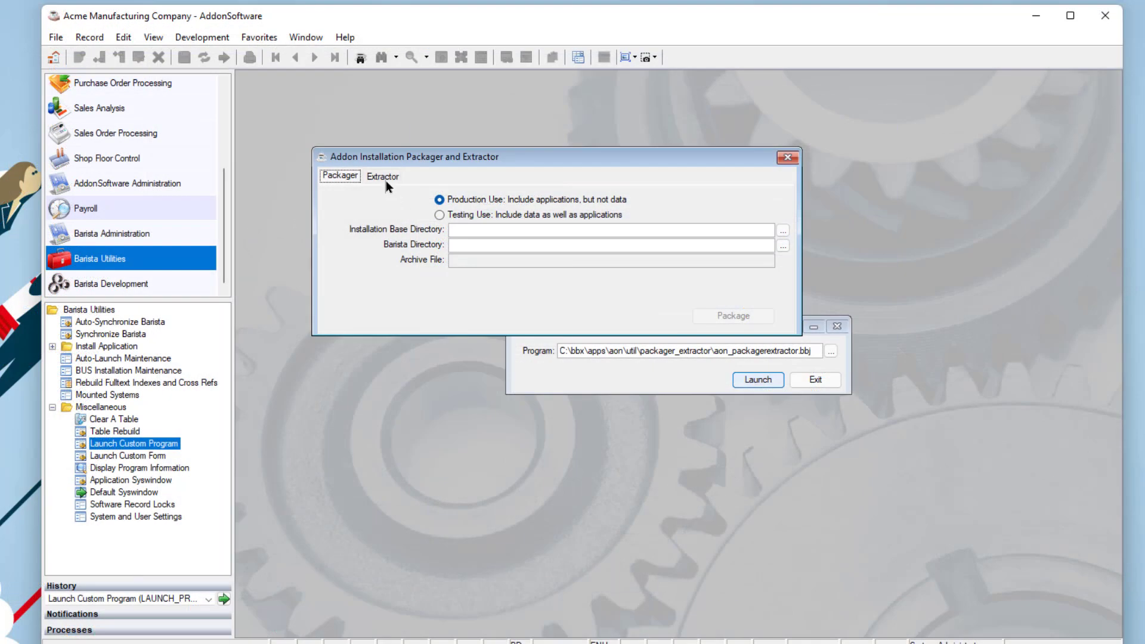
- On the Extractor tab, enter database EXTPROD with description 'Extract for Production'
{"action": "left_click", "coordinate": [384, 178]}
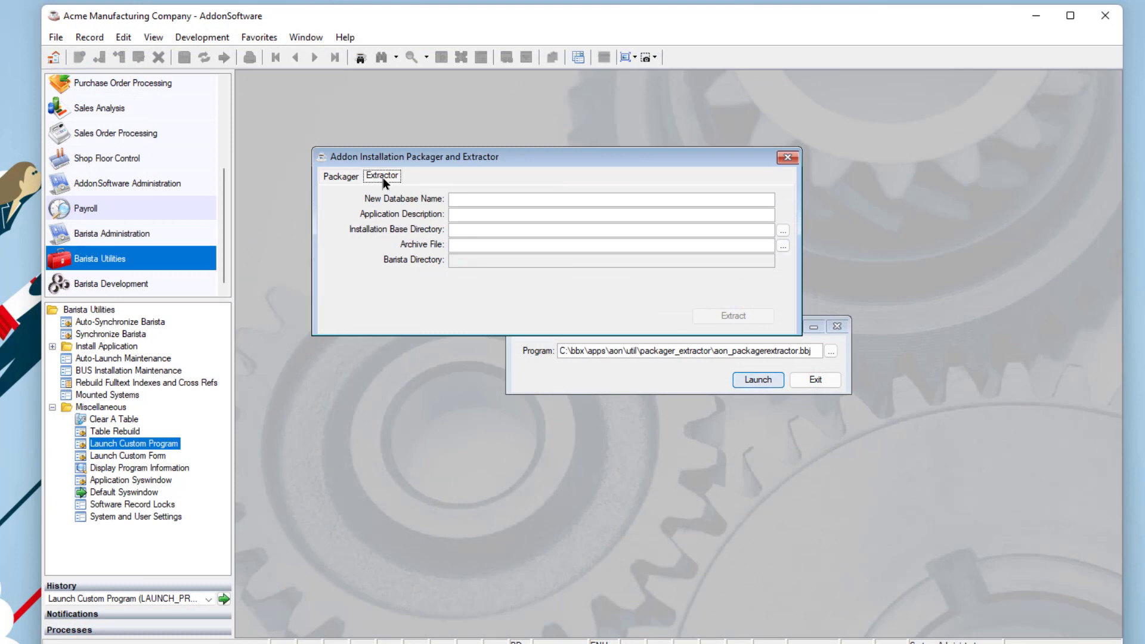
{"action": "left_click", "coordinate": [532, 199]}
{"action": "type", "text": "extprod"}
{"action": "key", "text": "Tab"}
{"action": "type", "text": "Extract for Production"}
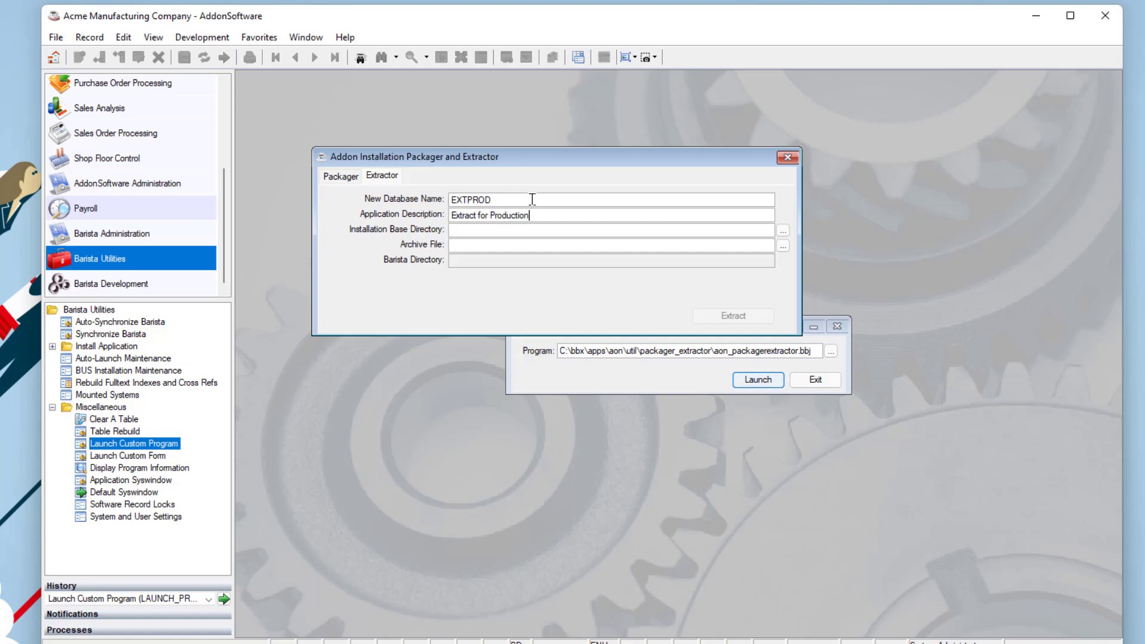
{"action": "key", "text": "Tab"}
- Choose archive aoninstall_prodPkg_20220314_142059.tgz from the v2103 folder and extract it into C:\TC22ExtProd\
{"action": "left_click", "coordinate": [783, 246]}
{"action": "left_click", "coordinate": [518, 233]}
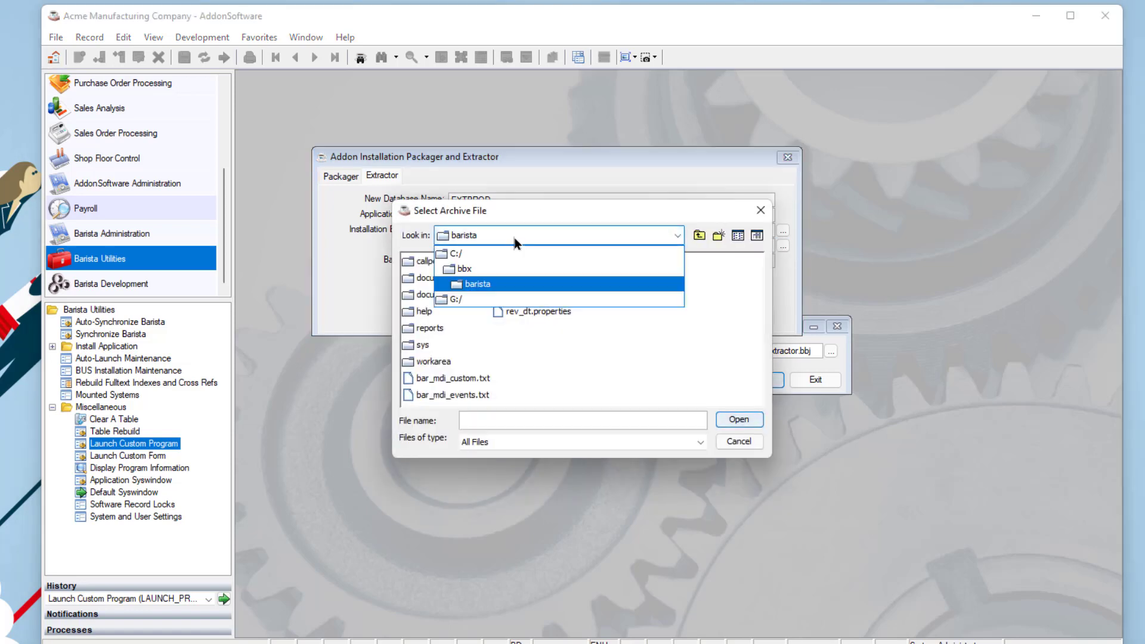
{"action": "left_click", "coordinate": [499, 256]}
{"action": "double_click", "coordinate": [646, 390]}
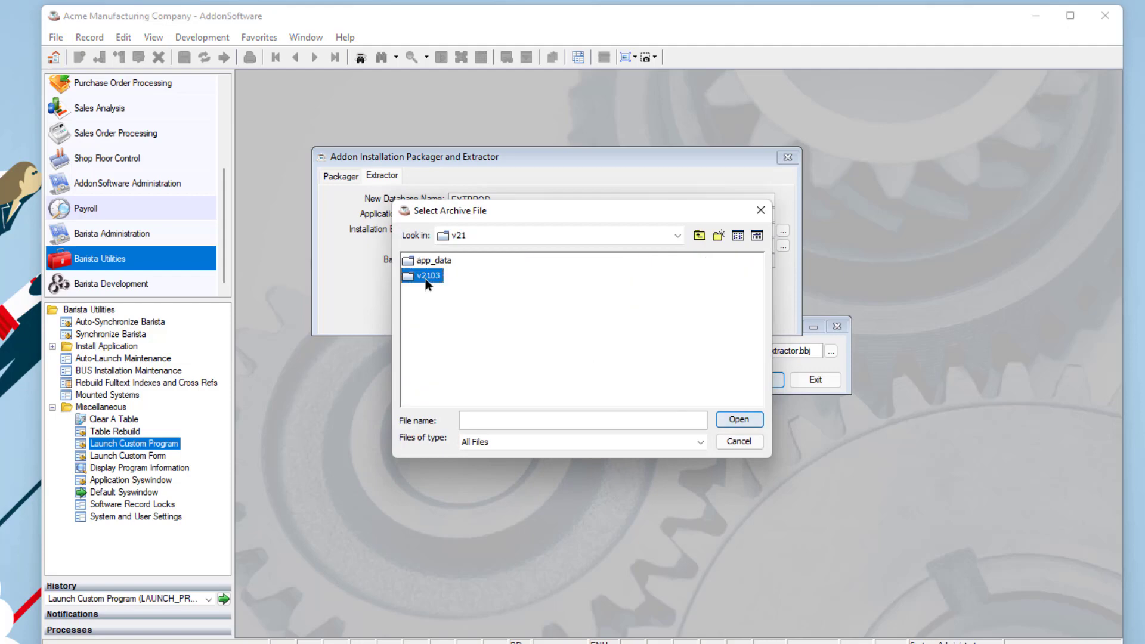
{"action": "double_click", "coordinate": [425, 278]}
{"action": "left_click", "coordinate": [525, 314]}
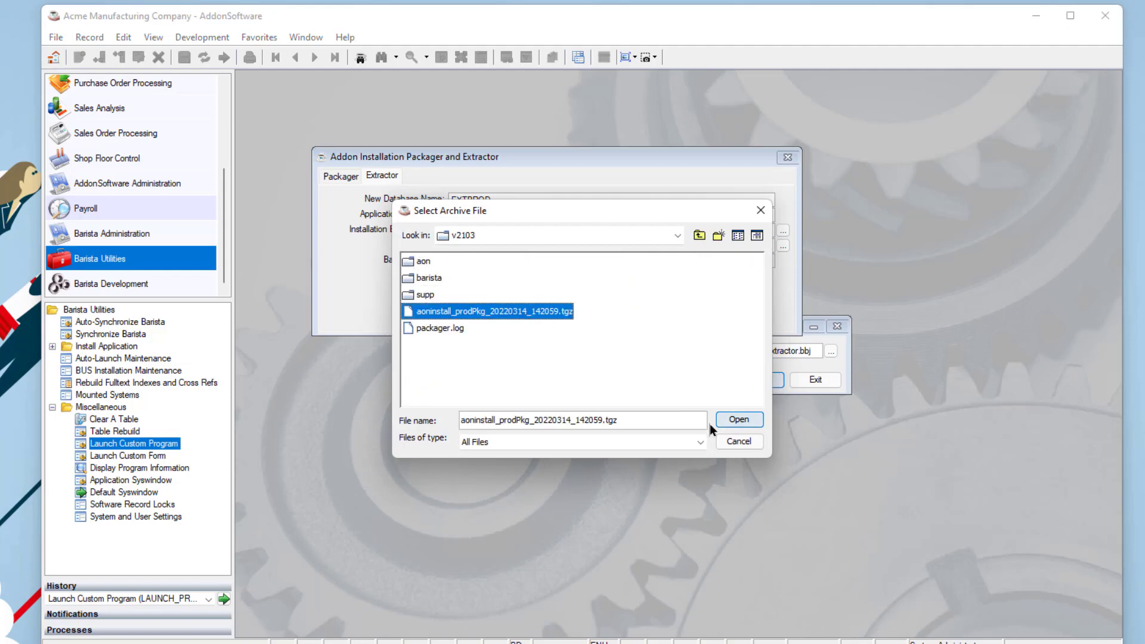
{"action": "left_click", "coordinate": [738, 425]}
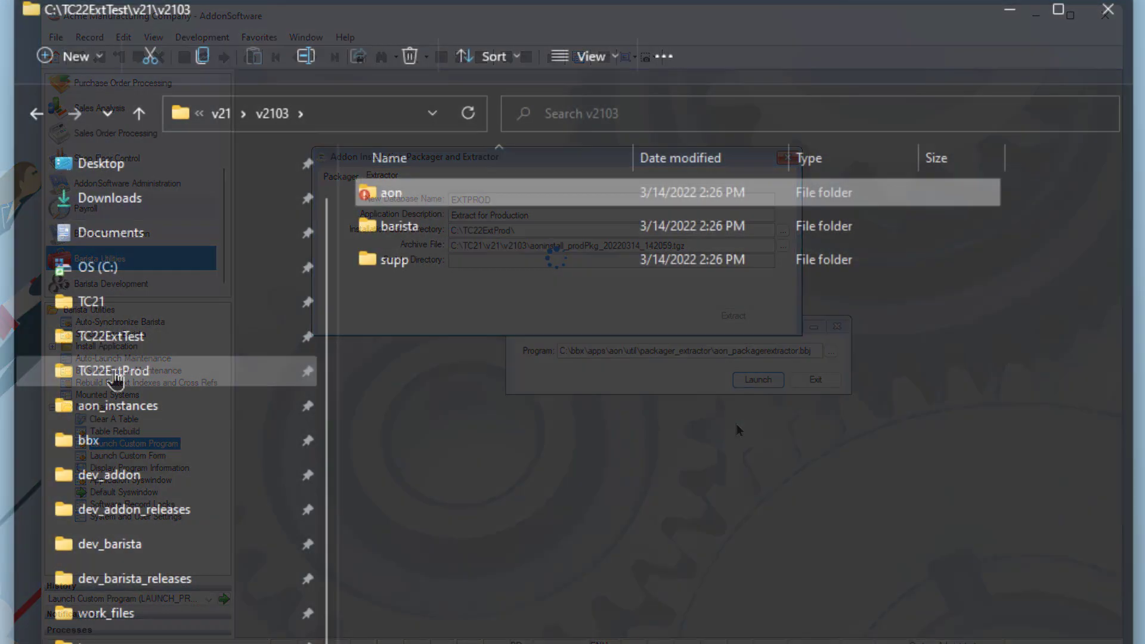
{"action": "left_click", "coordinate": [77, 373]}
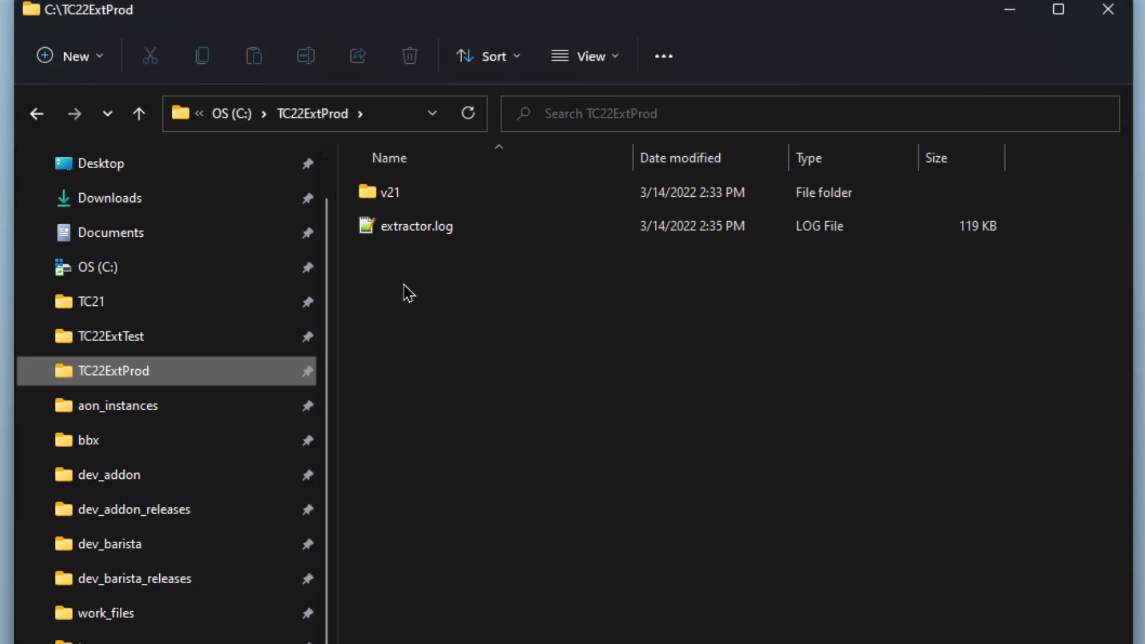
- Browse C:\TC22ExtProd\v21 and app_data, open v2103, then refresh Installation Manager to list EXTPROD
{"action": "double_click", "coordinate": [370, 205]}
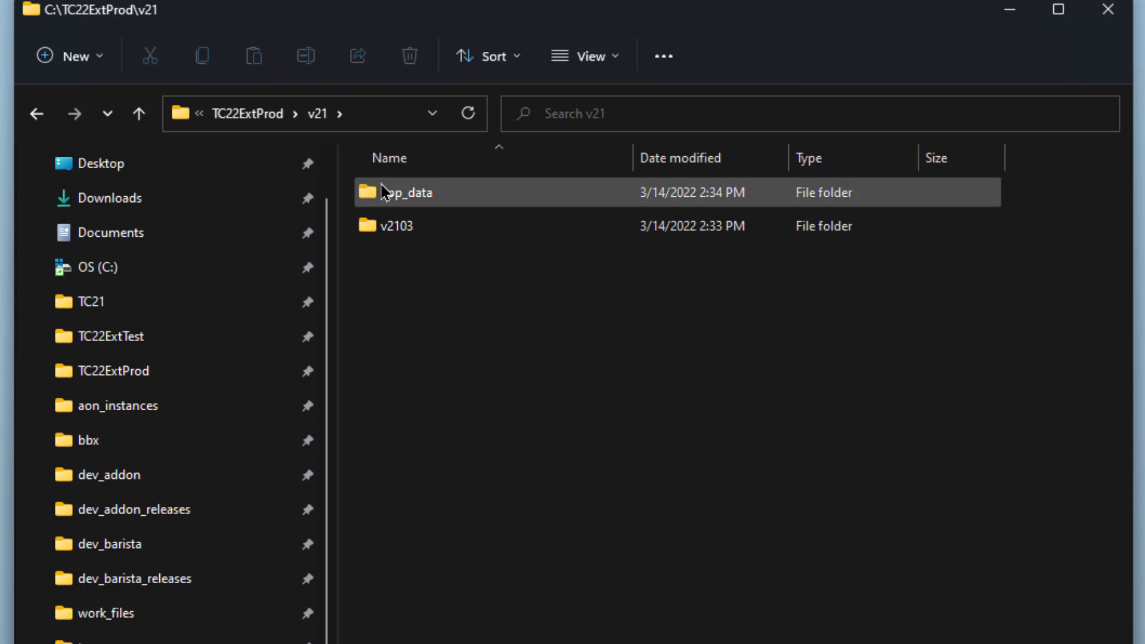
{"action": "double_click", "coordinate": [374, 202]}
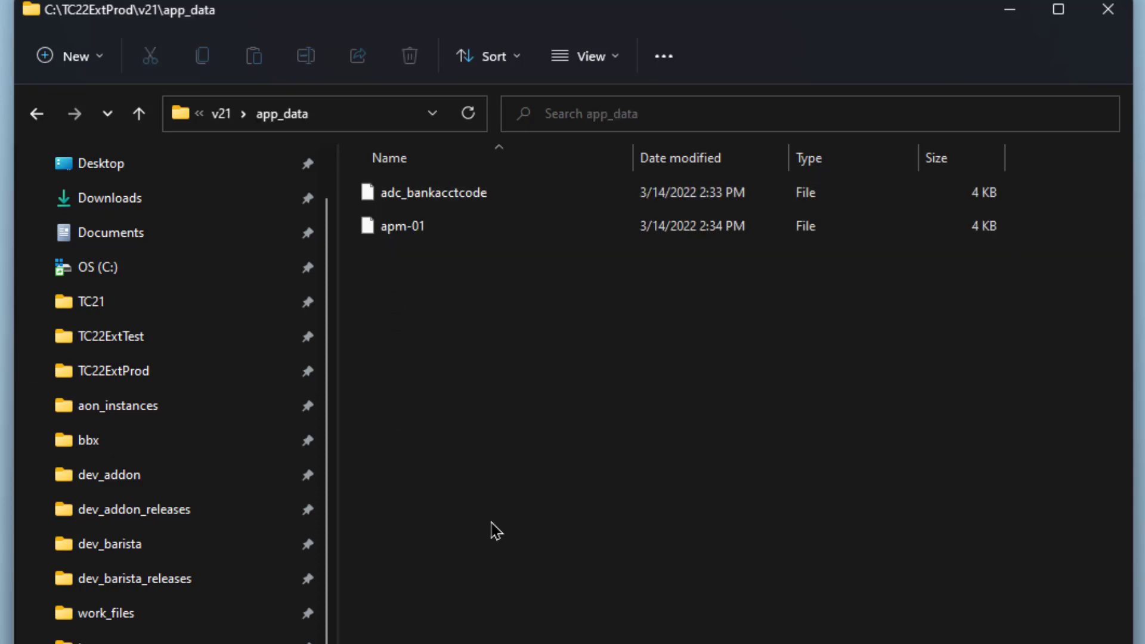
{"action": "left_click", "coordinate": [222, 115]}
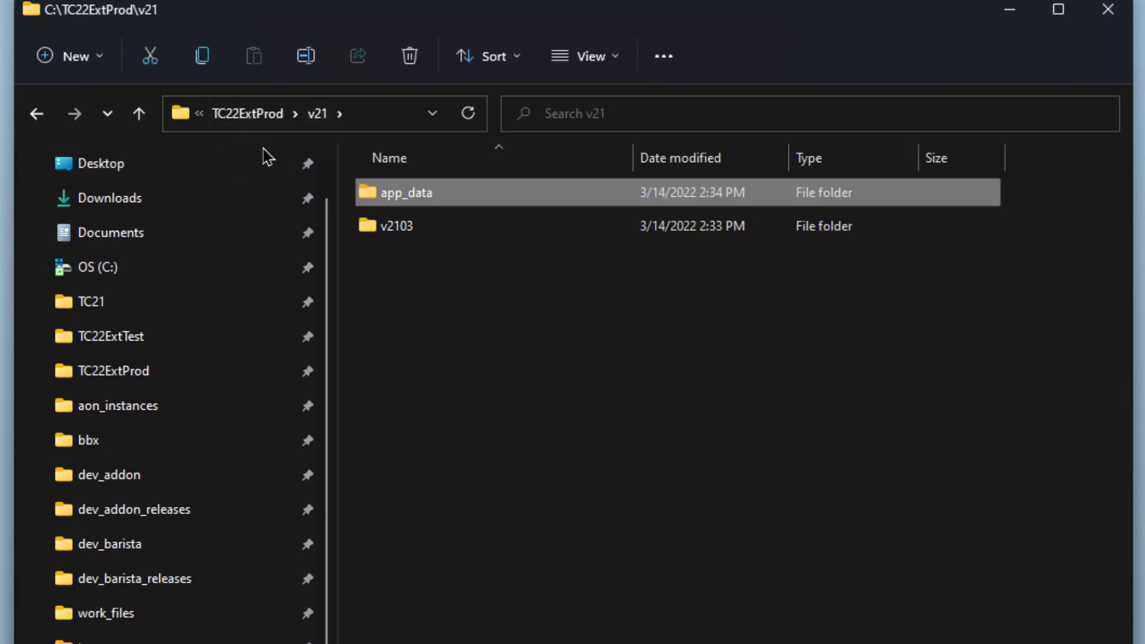
{"action": "double_click", "coordinate": [394, 239]}
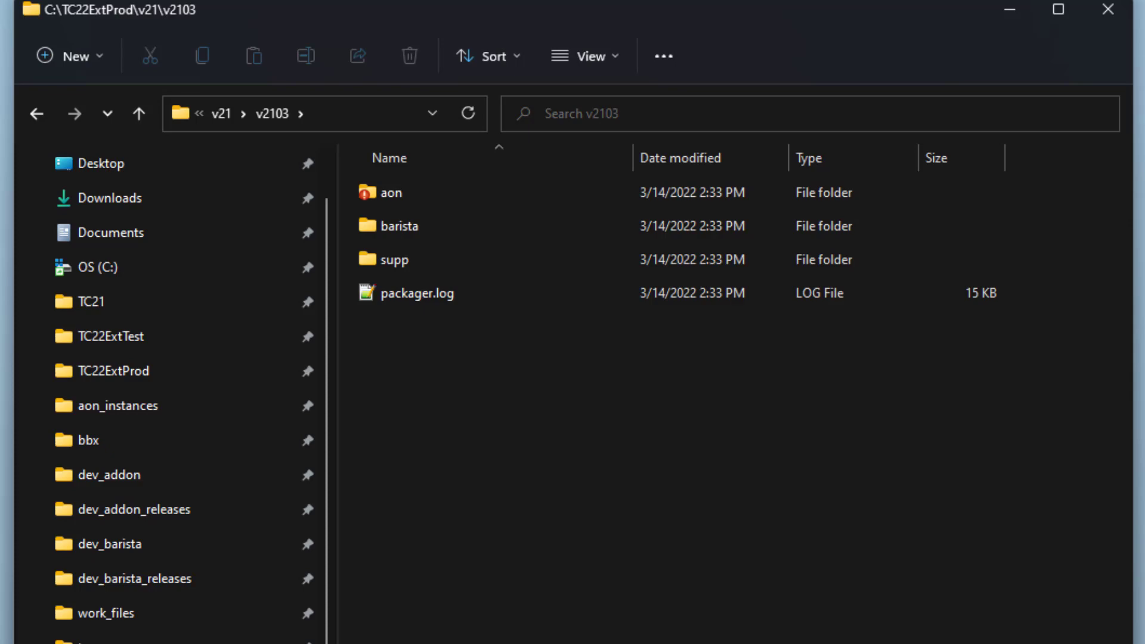
{"action": "left_click", "coordinate": [455, 643]}
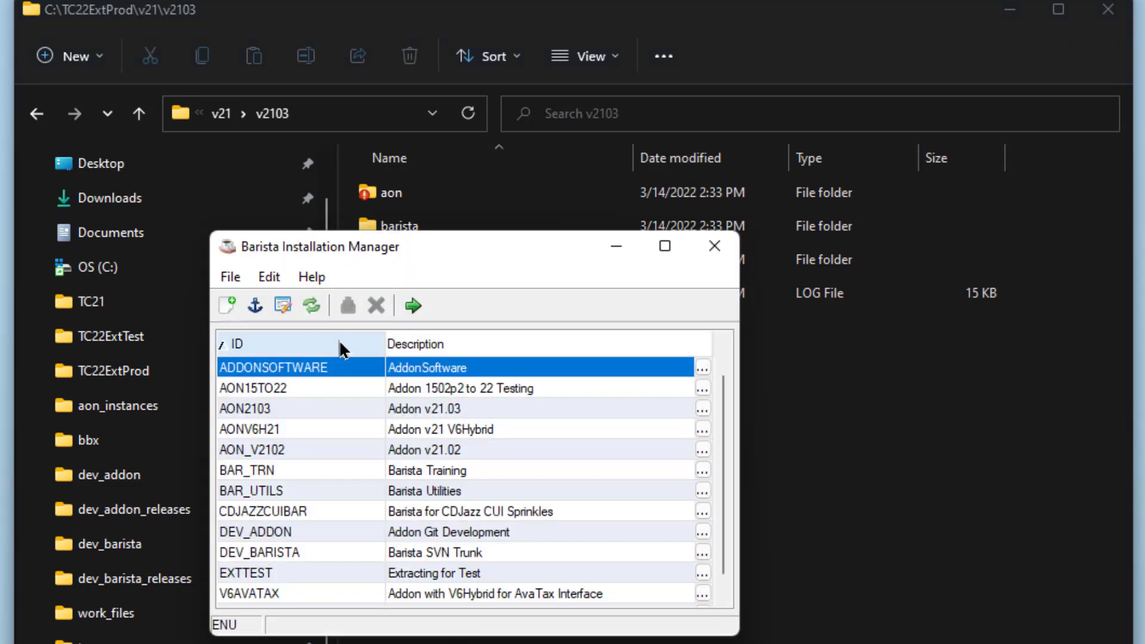
{"action": "left_click", "coordinate": [310, 305]}
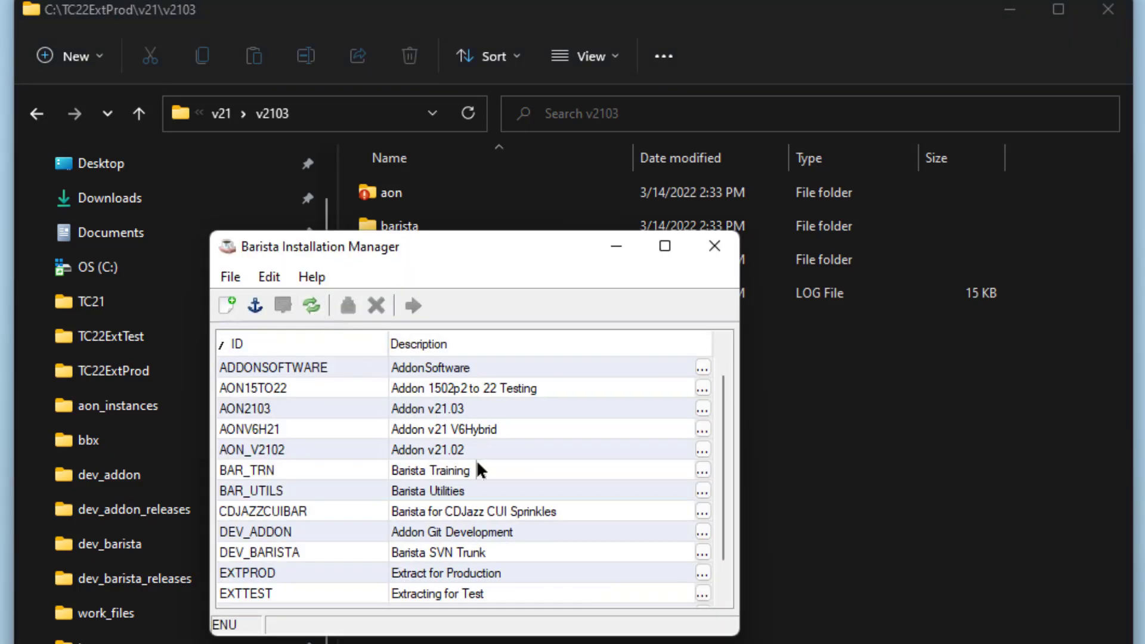